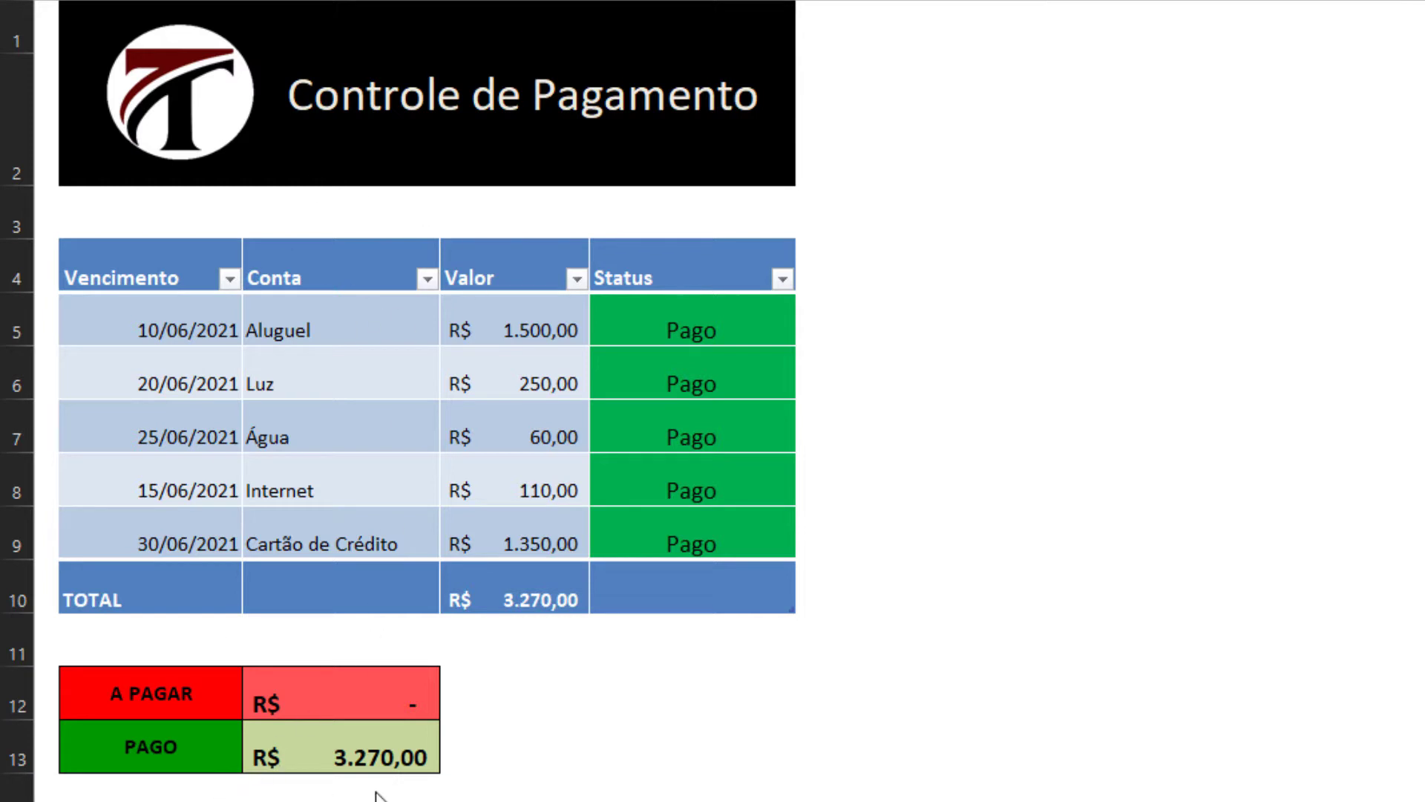
Clear the Status entries for Aluguel, Internet and Luz through Cartão de Crédito.
click(699, 327)
key(Delete)
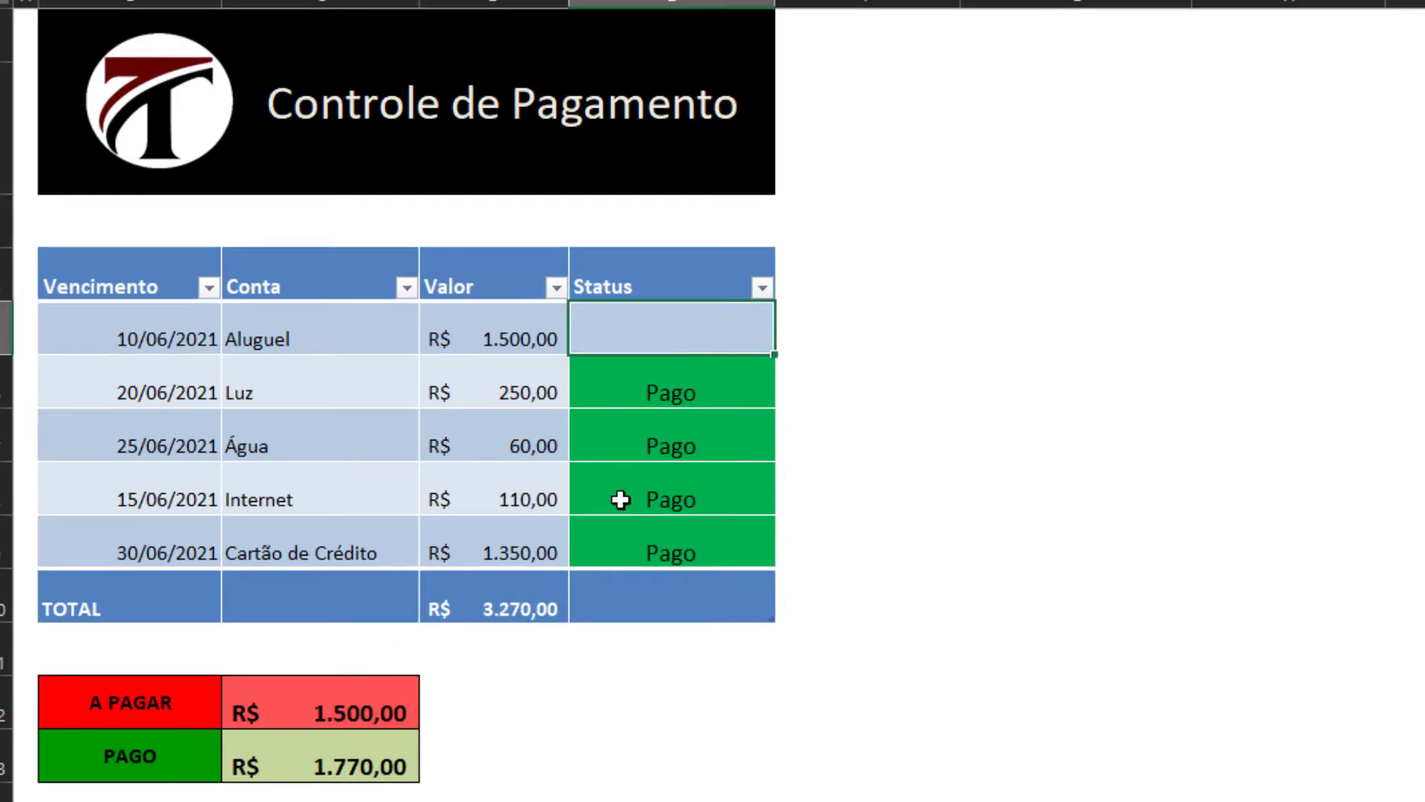
click(662, 489)
key(Delete)
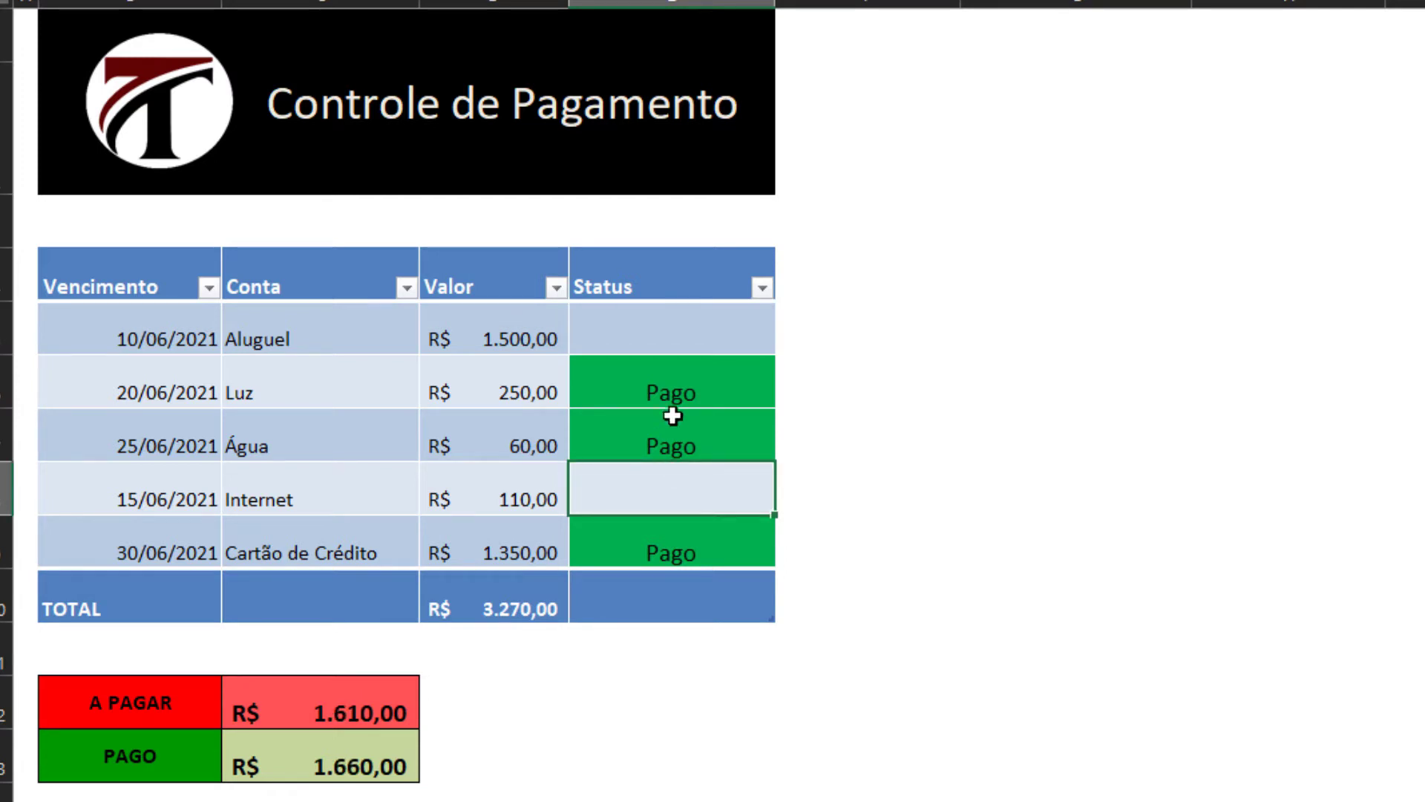
drag(672, 383, 667, 553)
key(Delete)
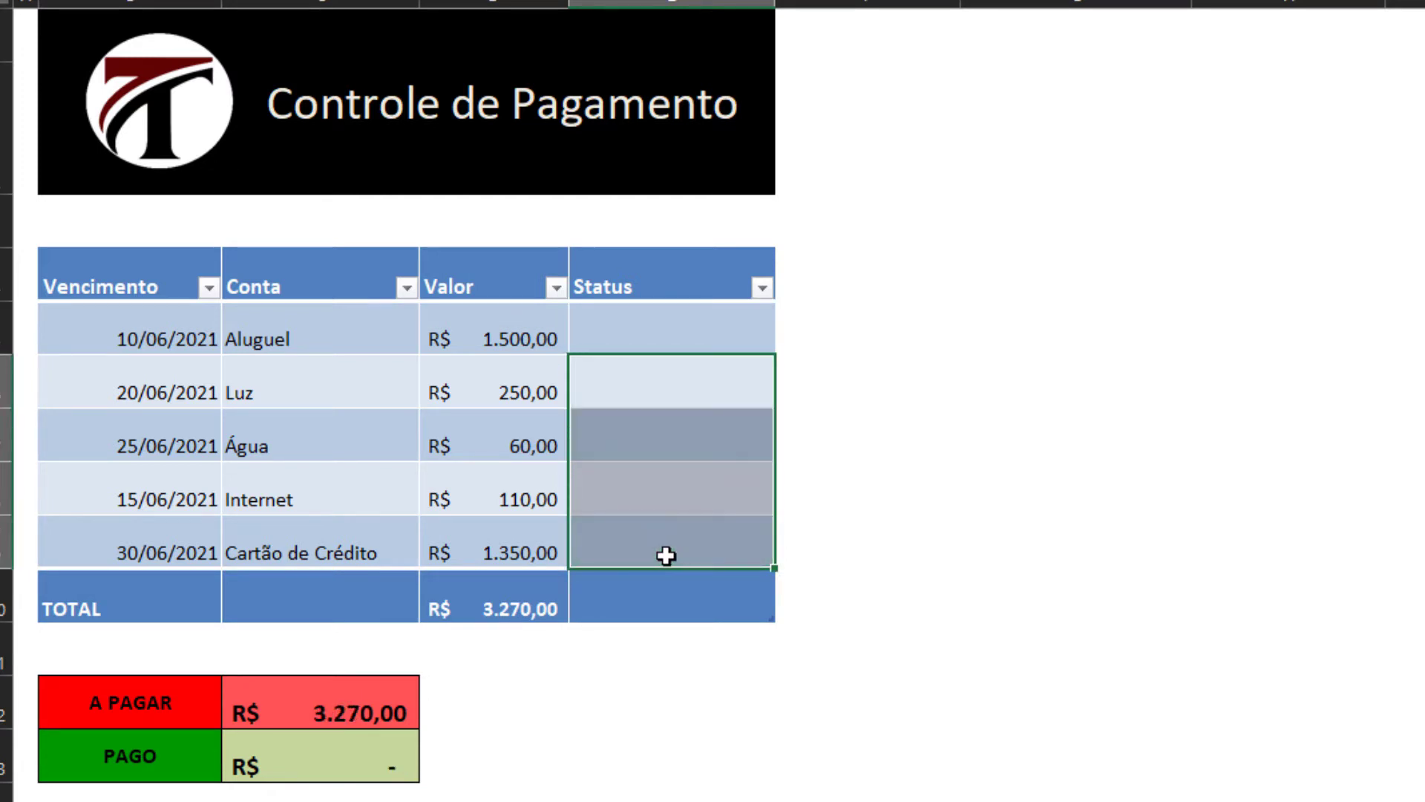
Enter 'pago' as the Internet bill's status.
click(664, 507)
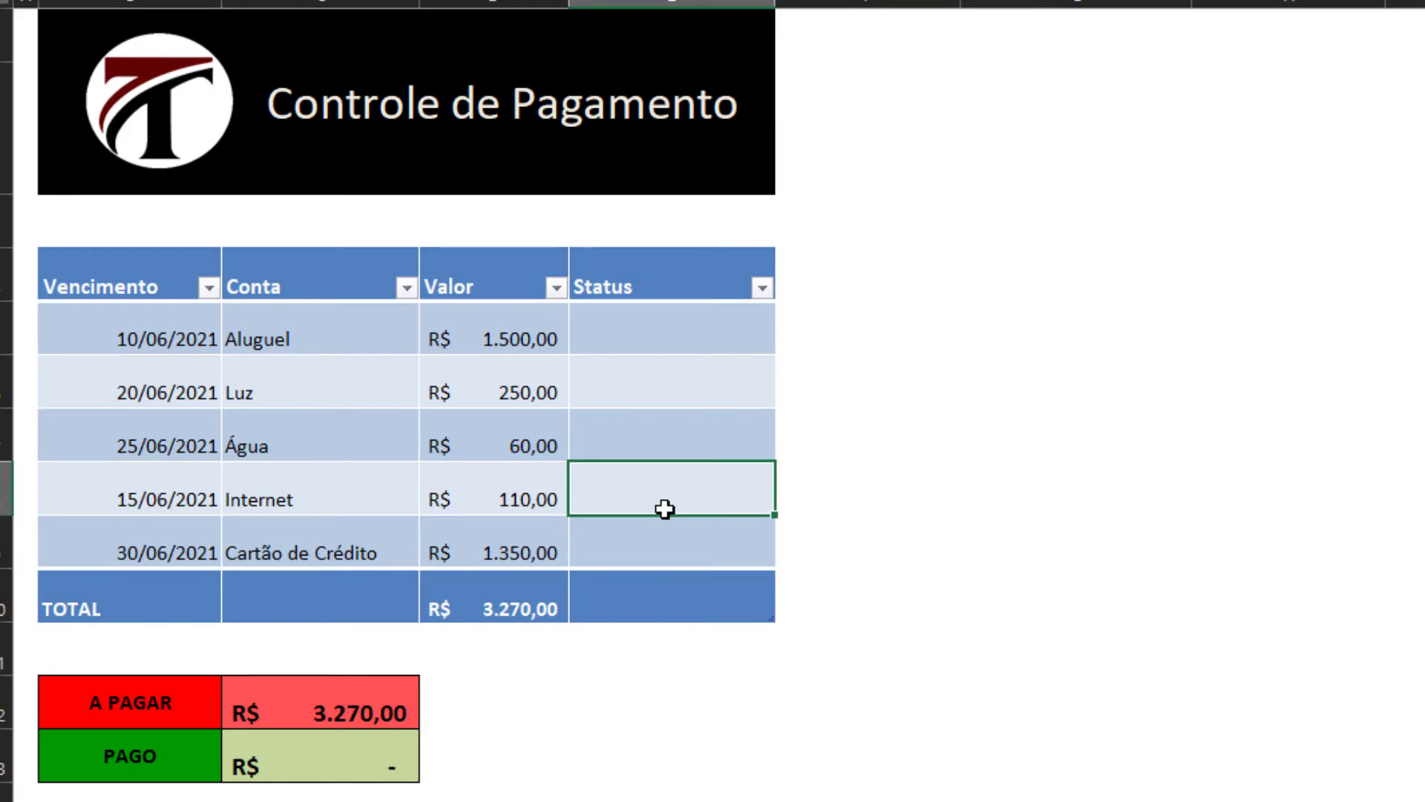
text(pago)
key(Return)
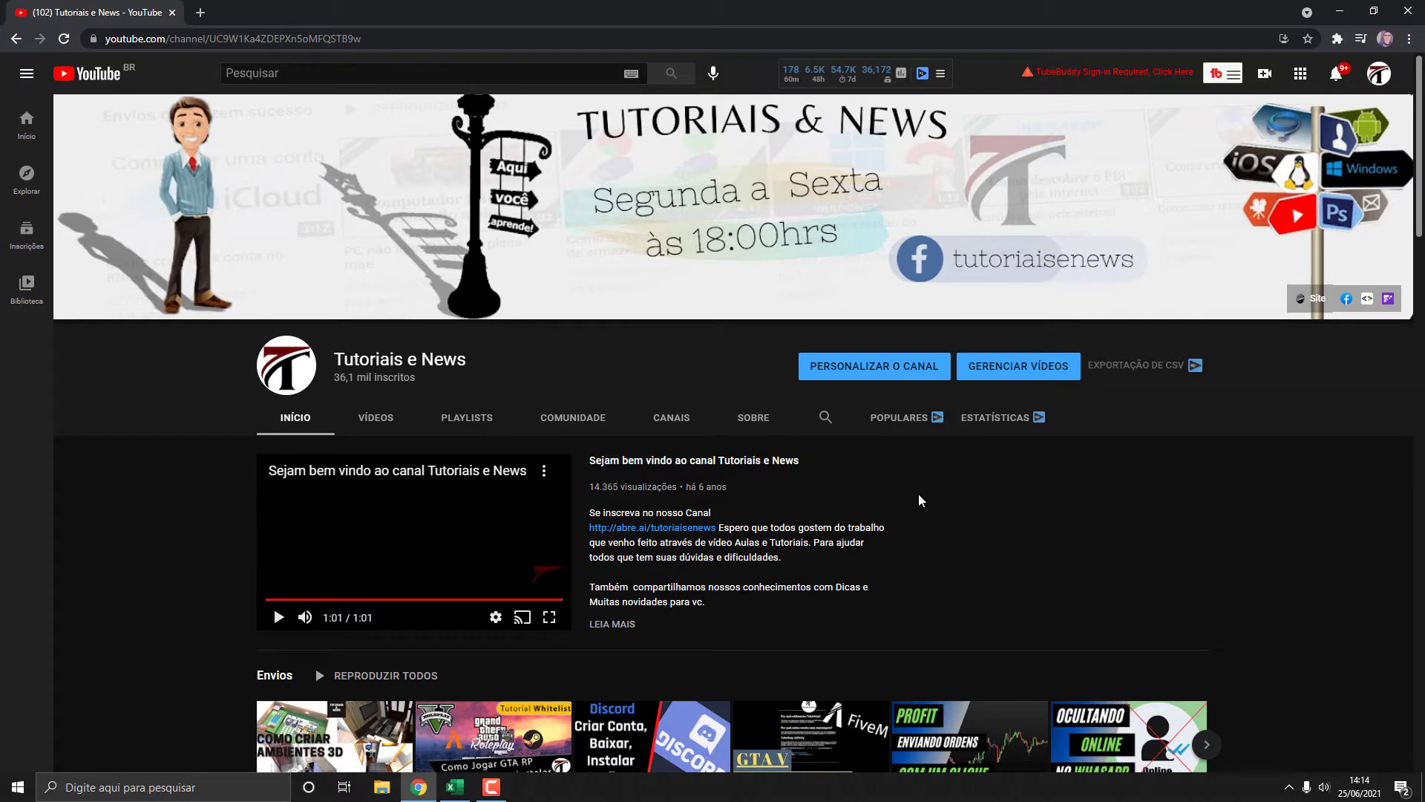
Switch from YouTube back to the Controle de Pagamento workbook in Excel.
click(455, 787)
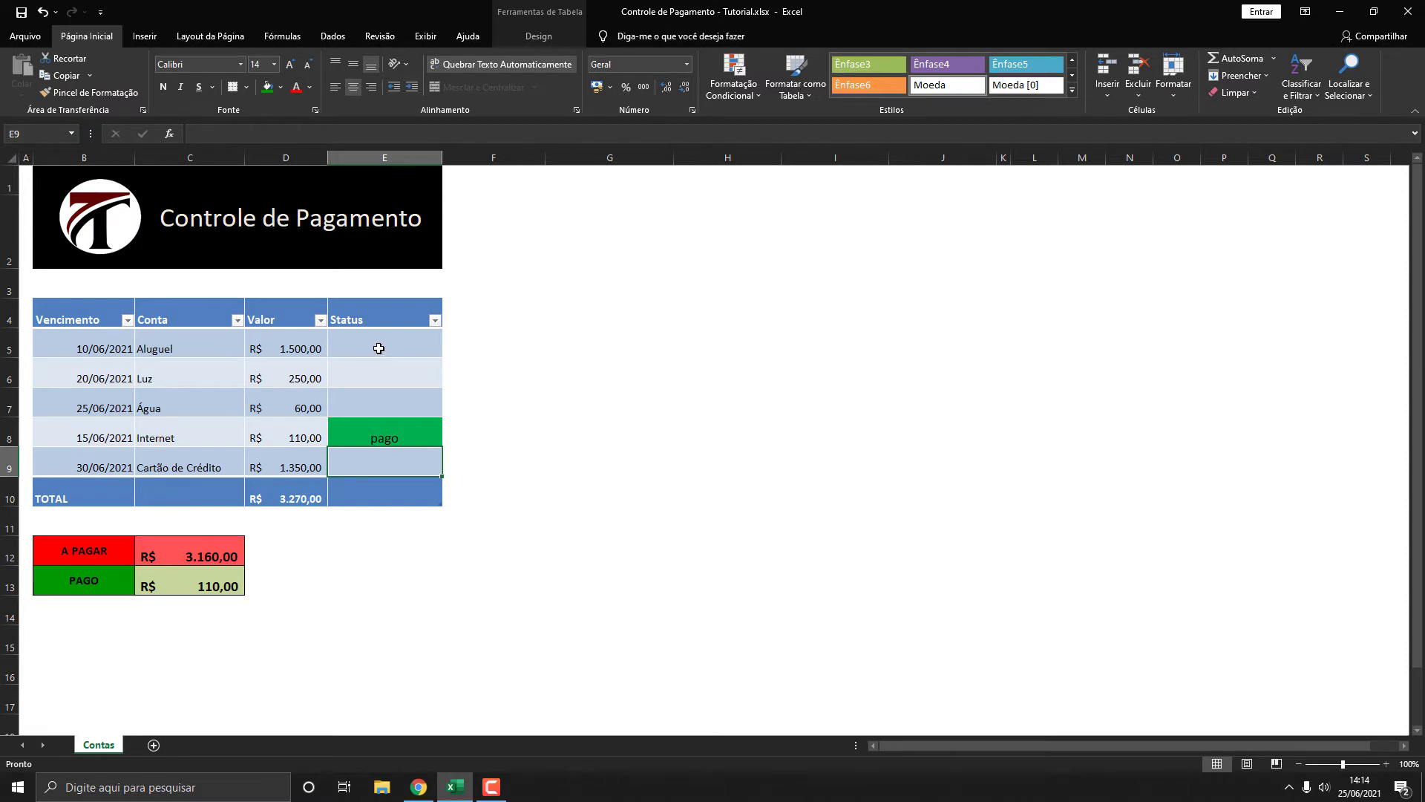
drag(379, 348, 377, 373)
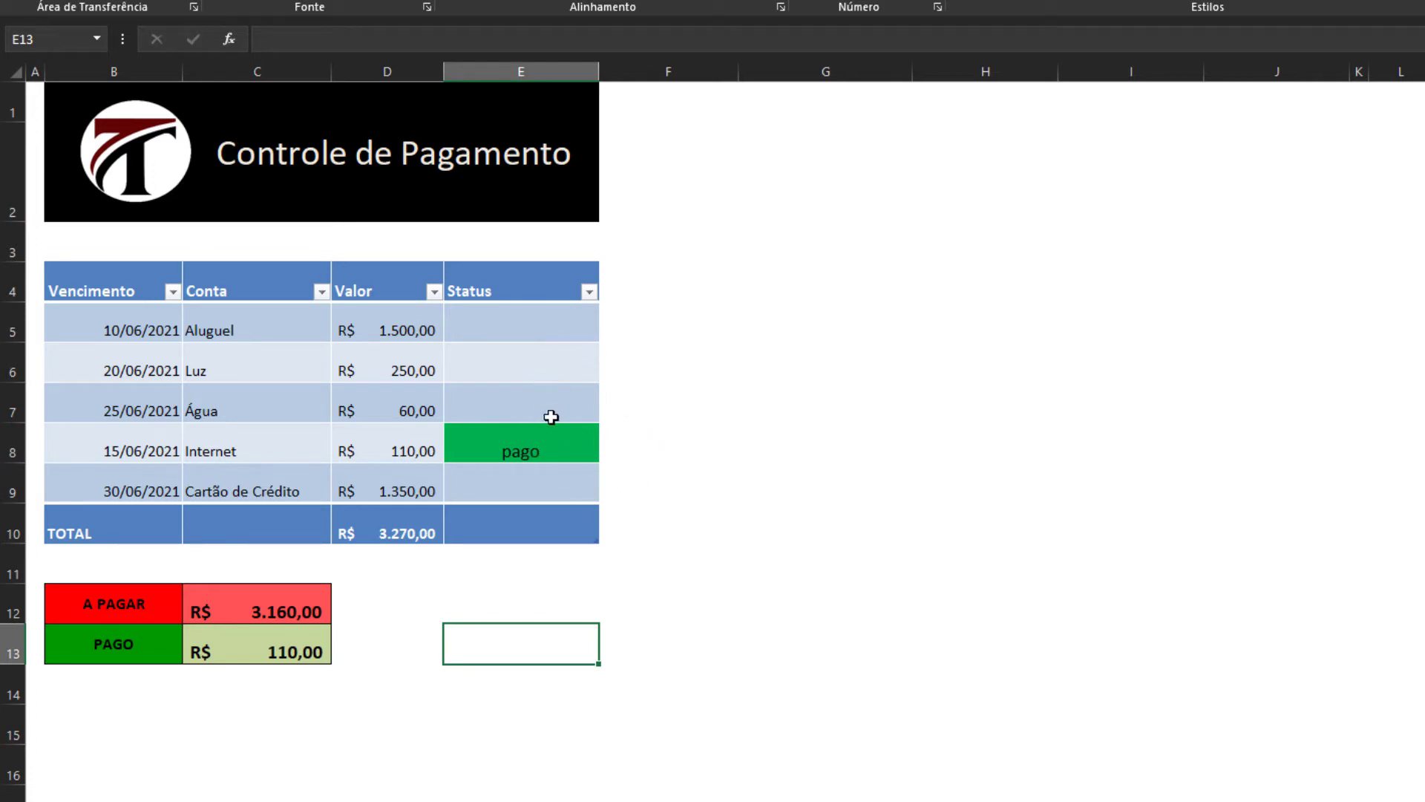
Clear the A PAGAR and PAGO total formulas and Internet's pago status.
click(540, 460)
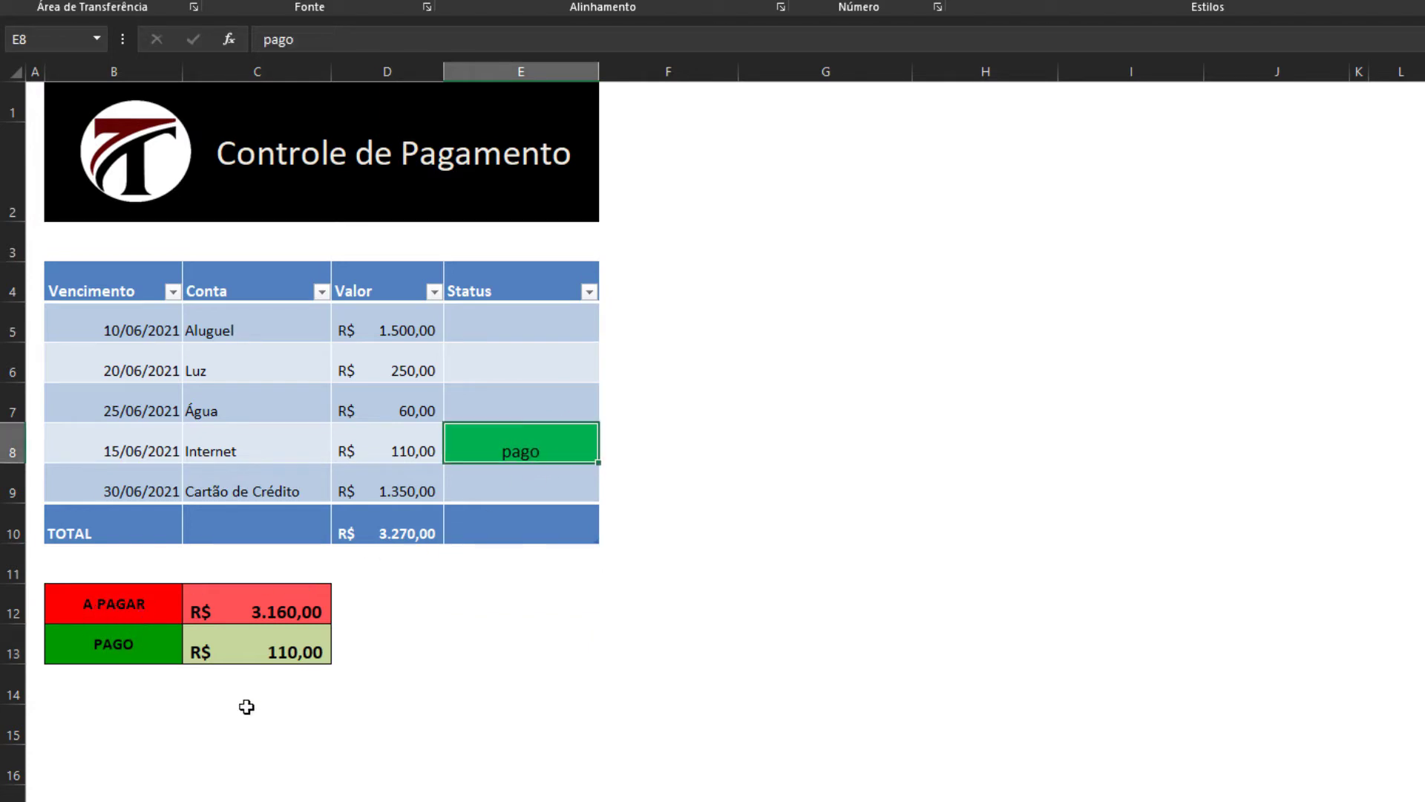
drag(270, 613, 272, 651)
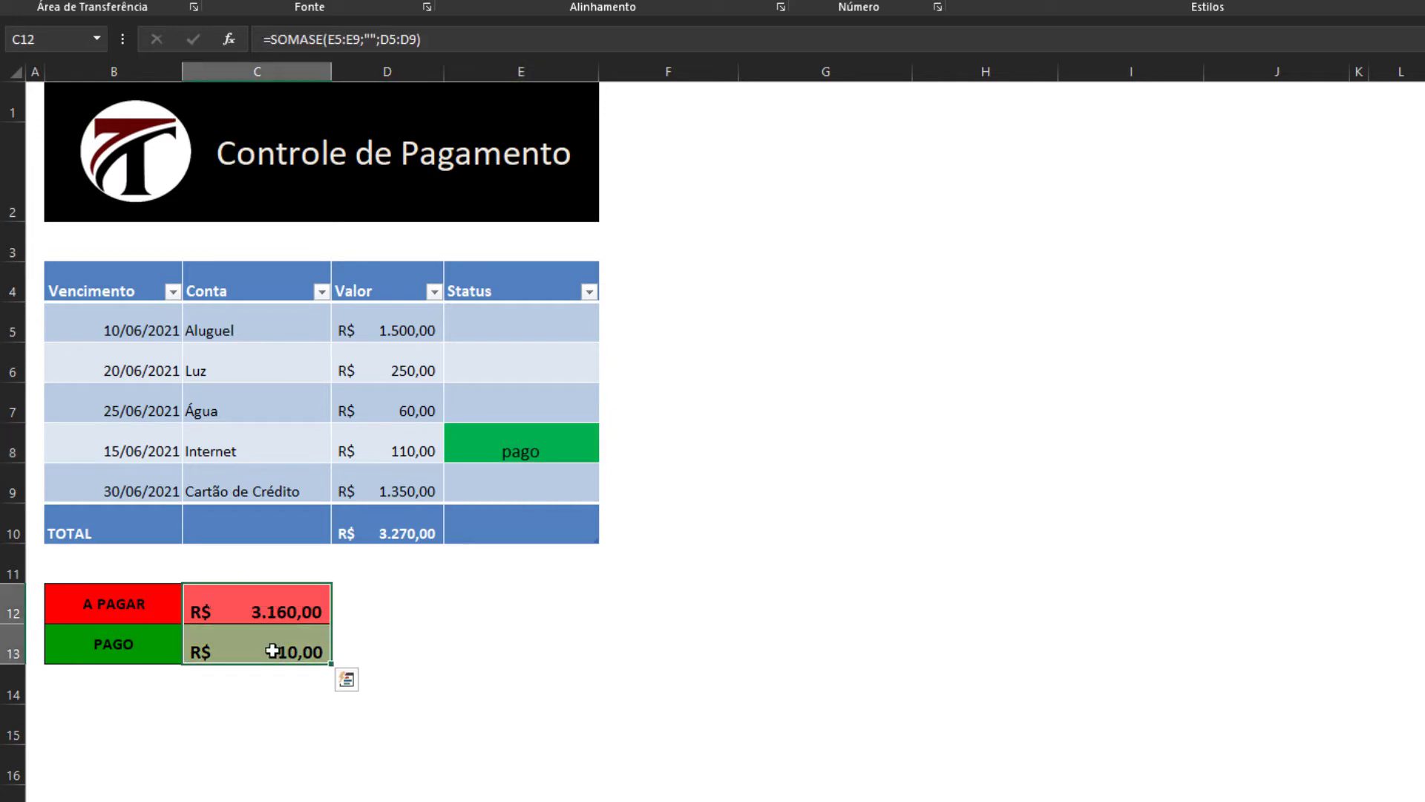
key(Delete)
click(544, 455)
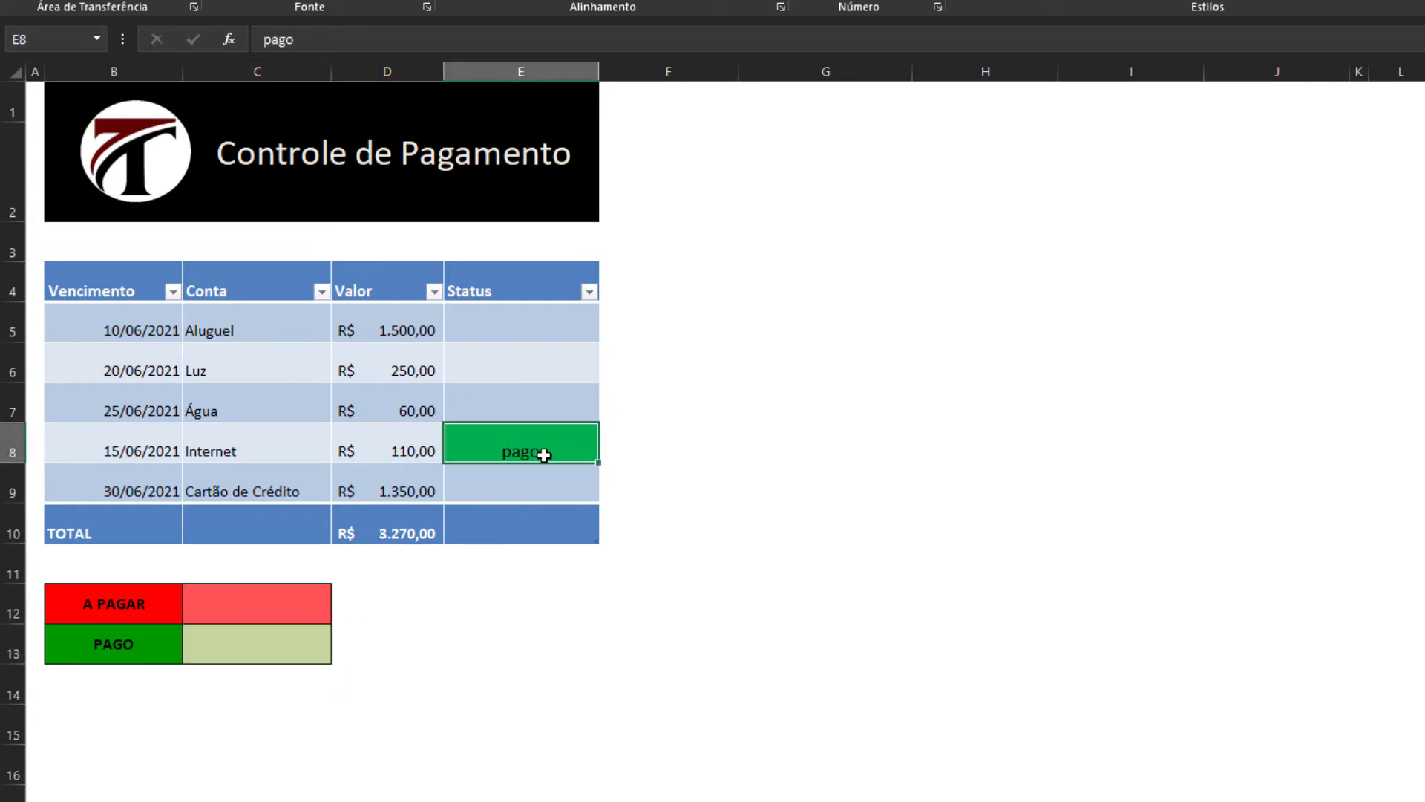
key(Delete)
click(553, 487)
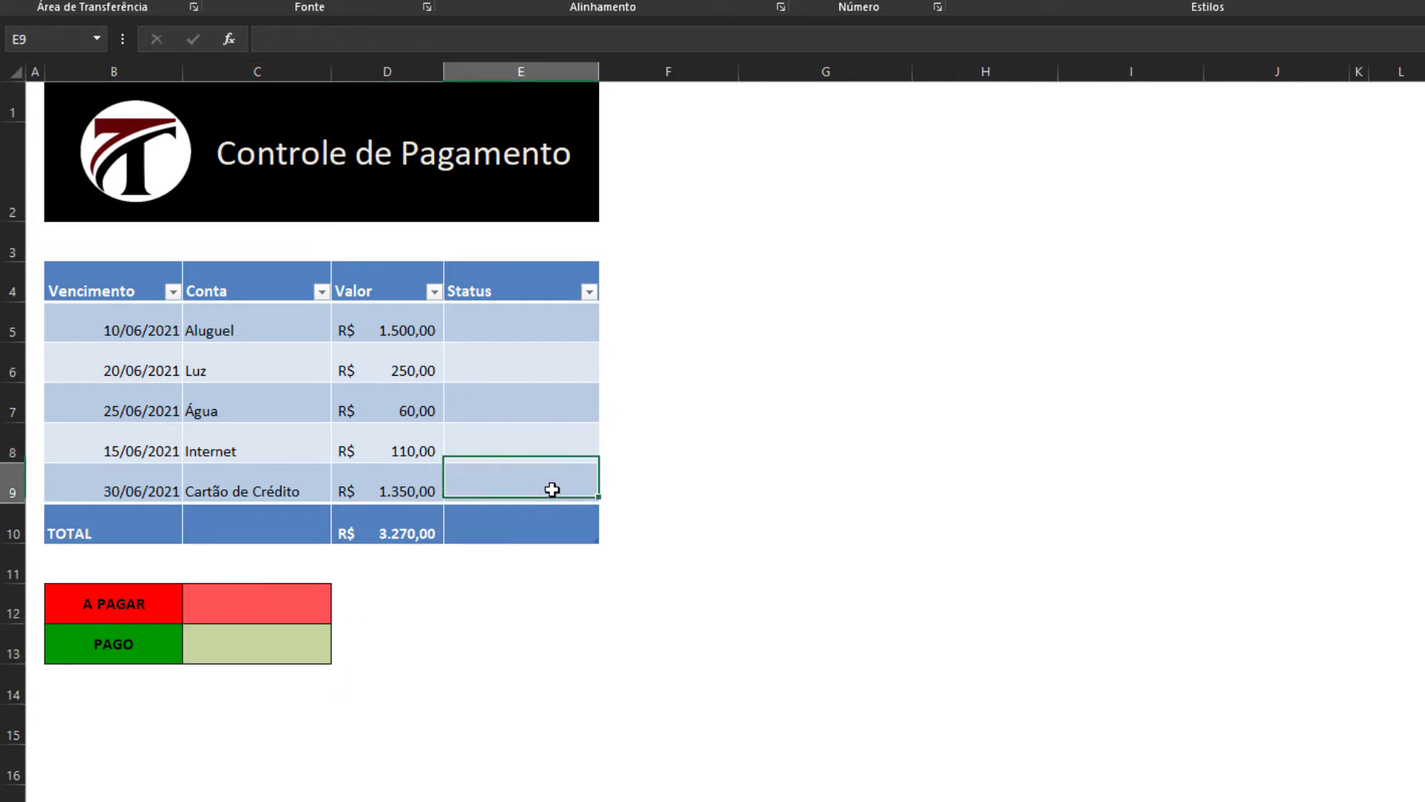
click(515, 335)
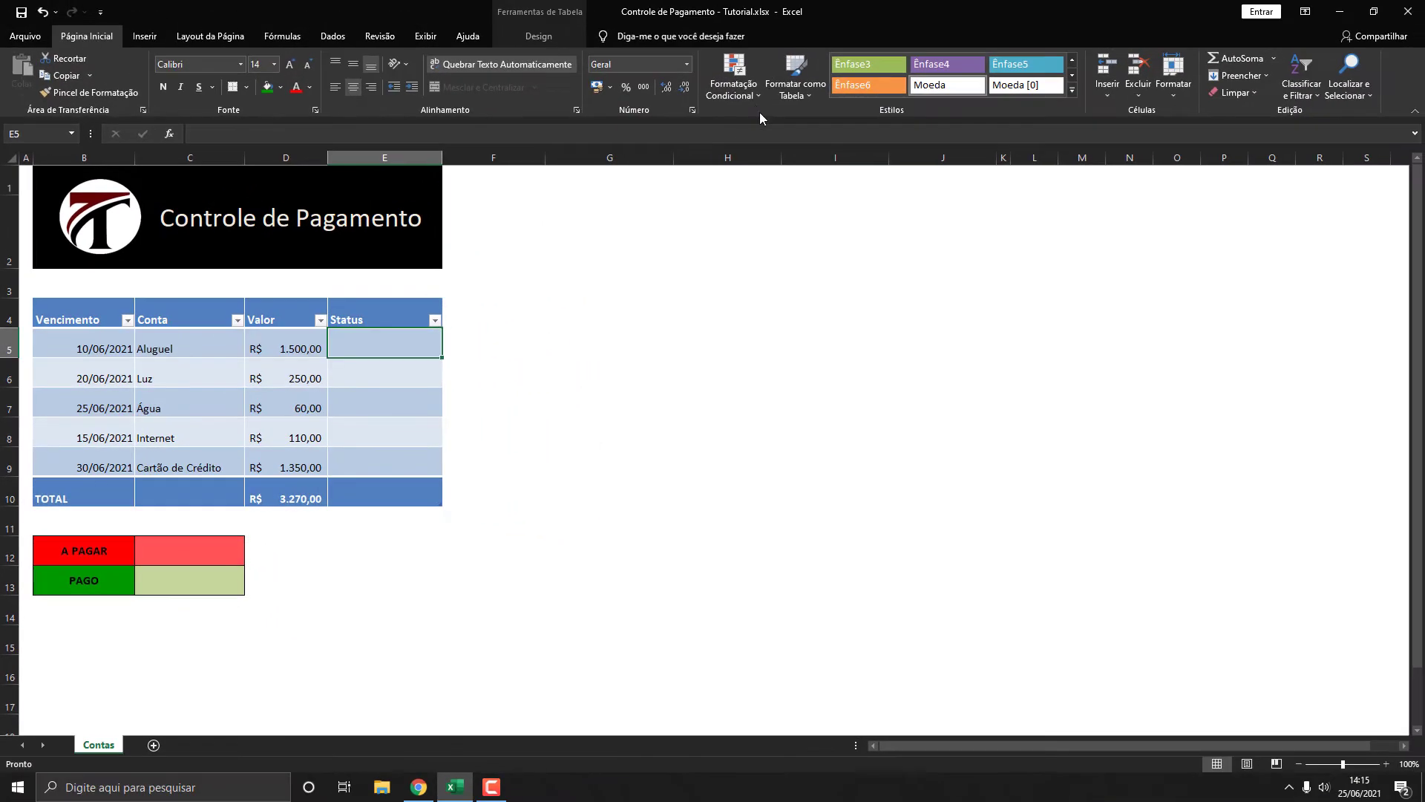
Delete the existing Pago highlight rule in Conditional Formatting's Manage Rules.
click(733, 83)
click(772, 312)
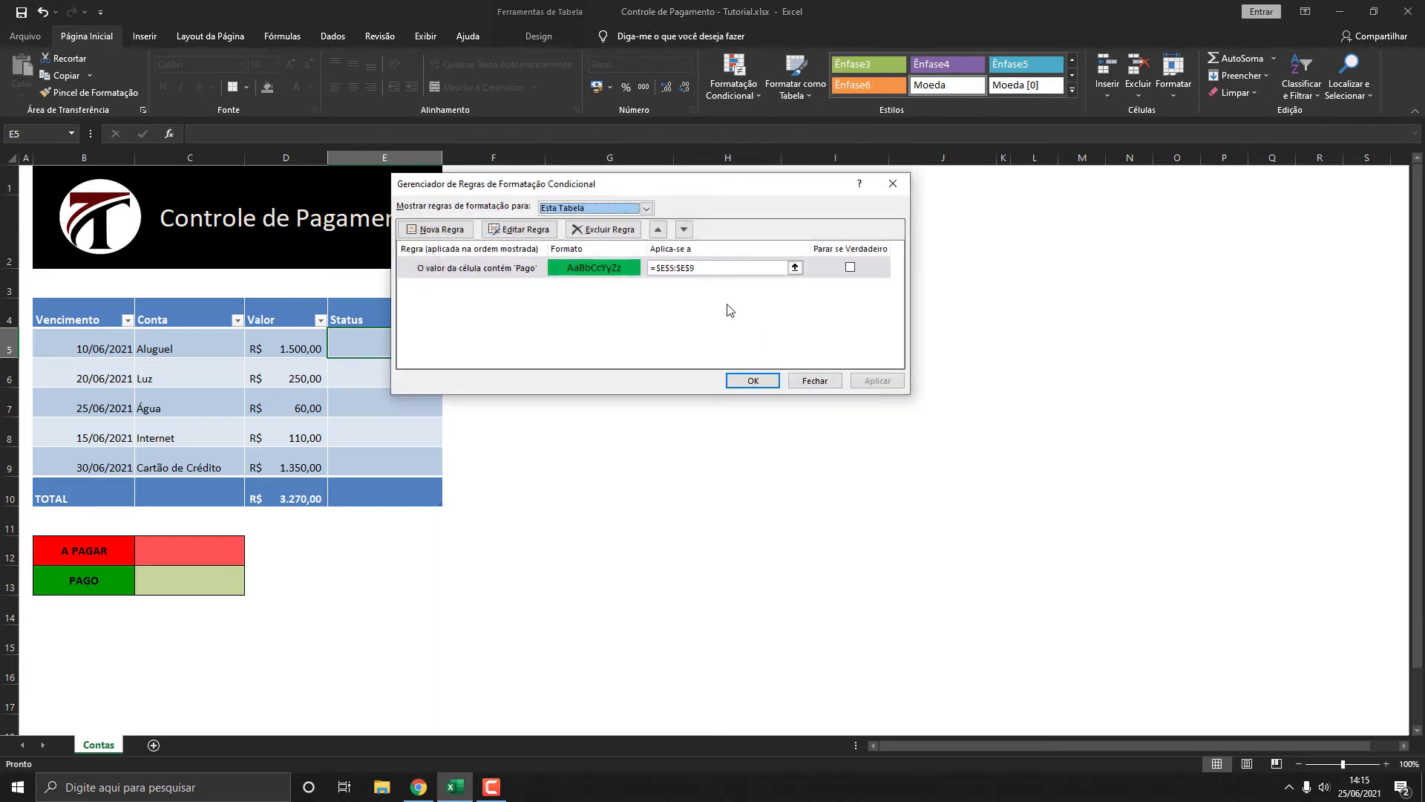
click(637, 232)
click(752, 380)
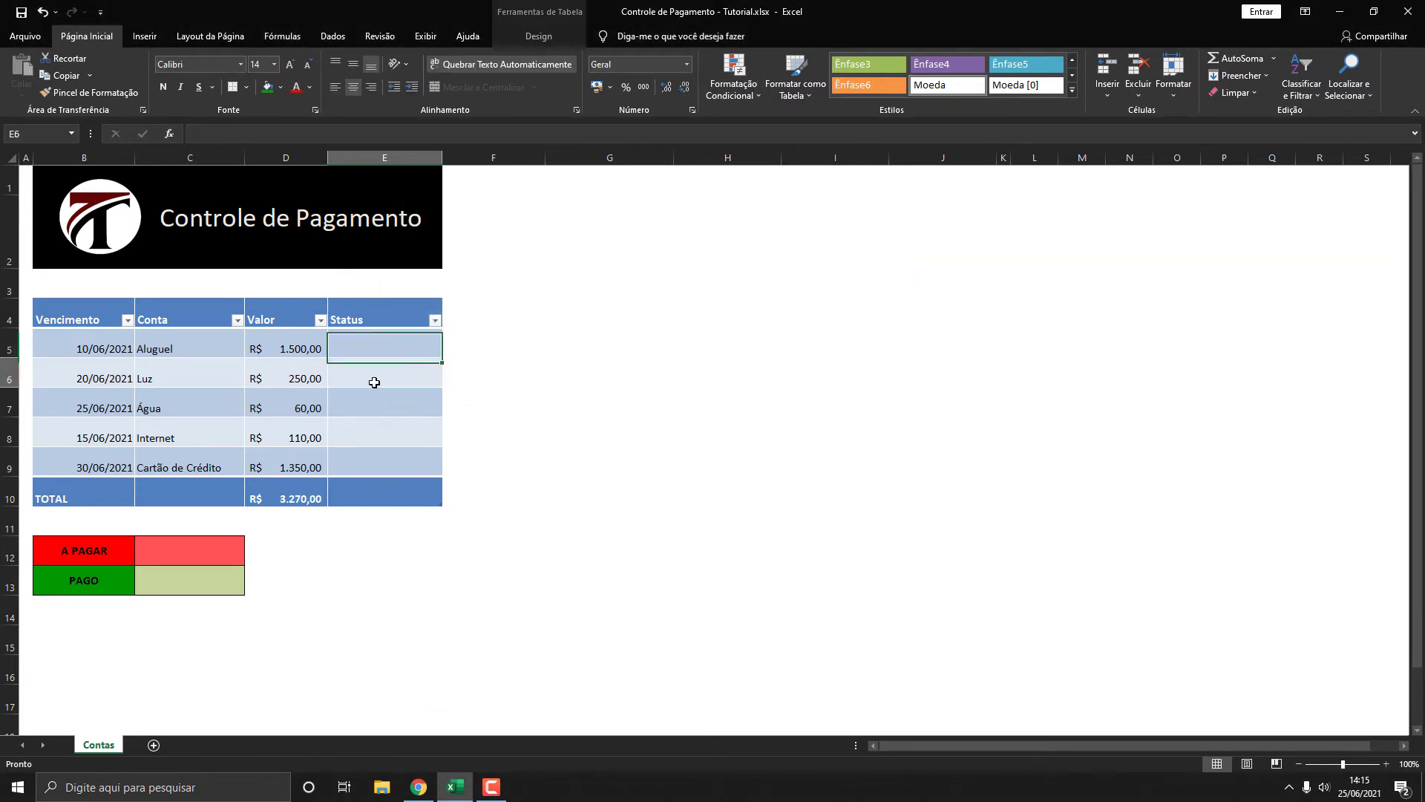
Start a 'Texto que Contém' rule for Pago on E5:E9 using a custom format.
drag(380, 335, 384, 455)
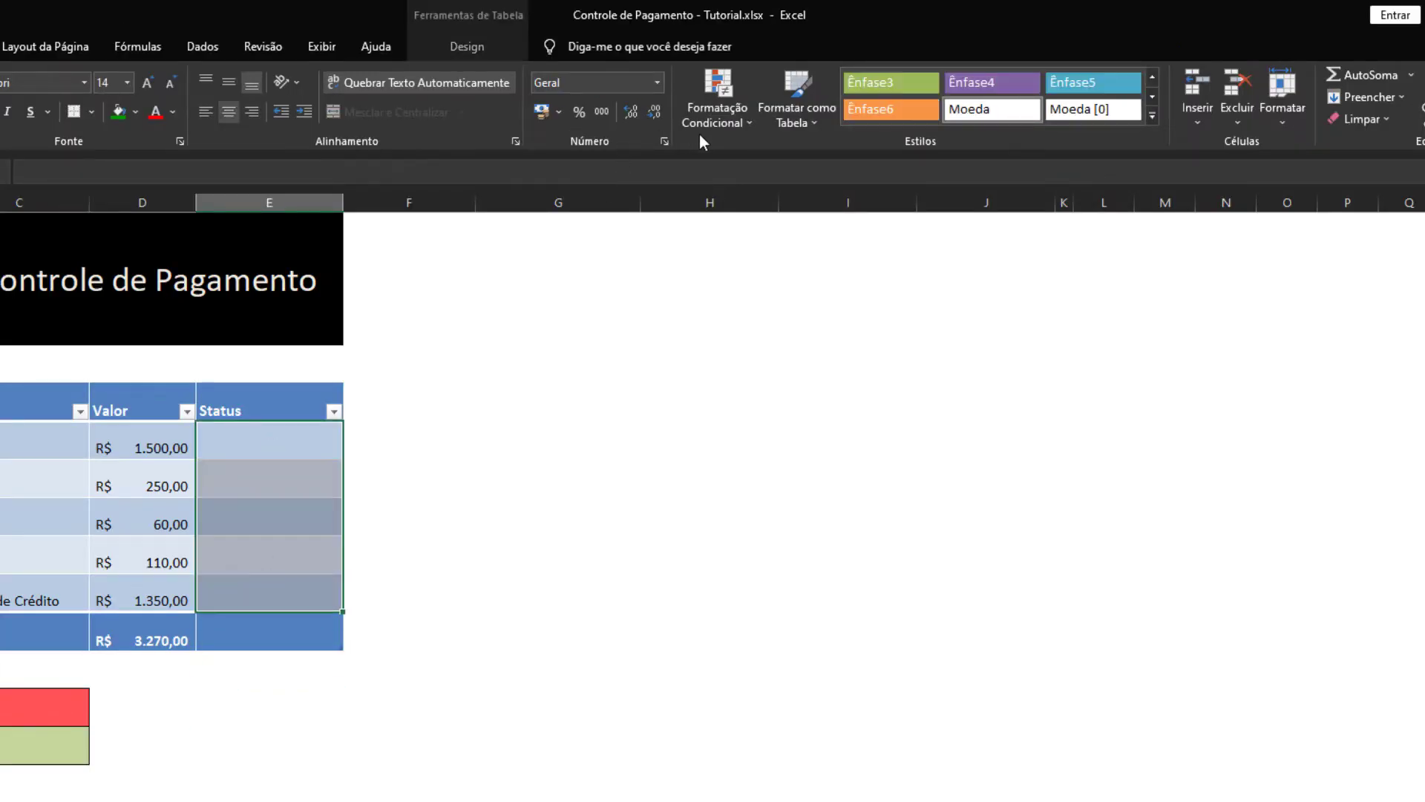
click(736, 119)
mouse_move(797, 154)
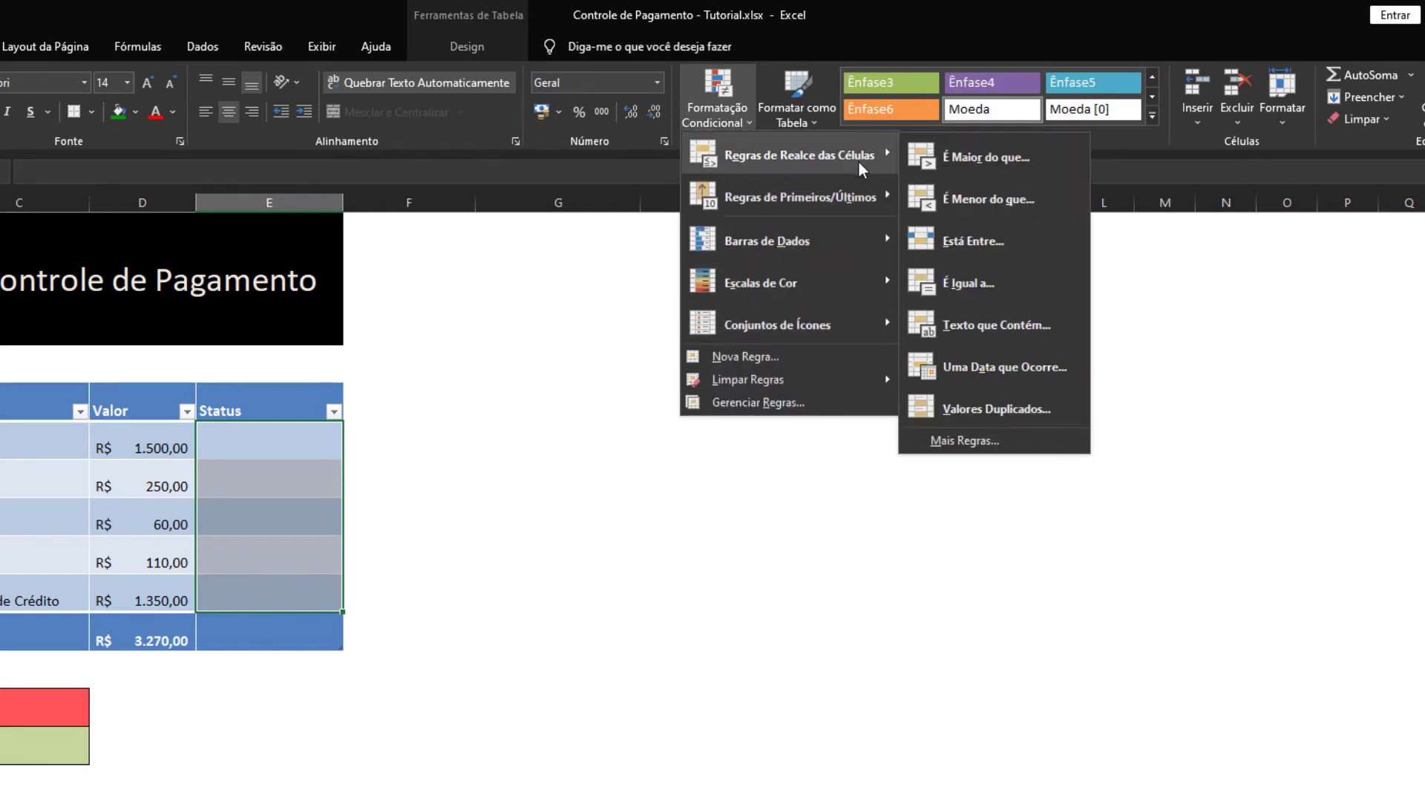
click(1013, 334)
text(Pago)
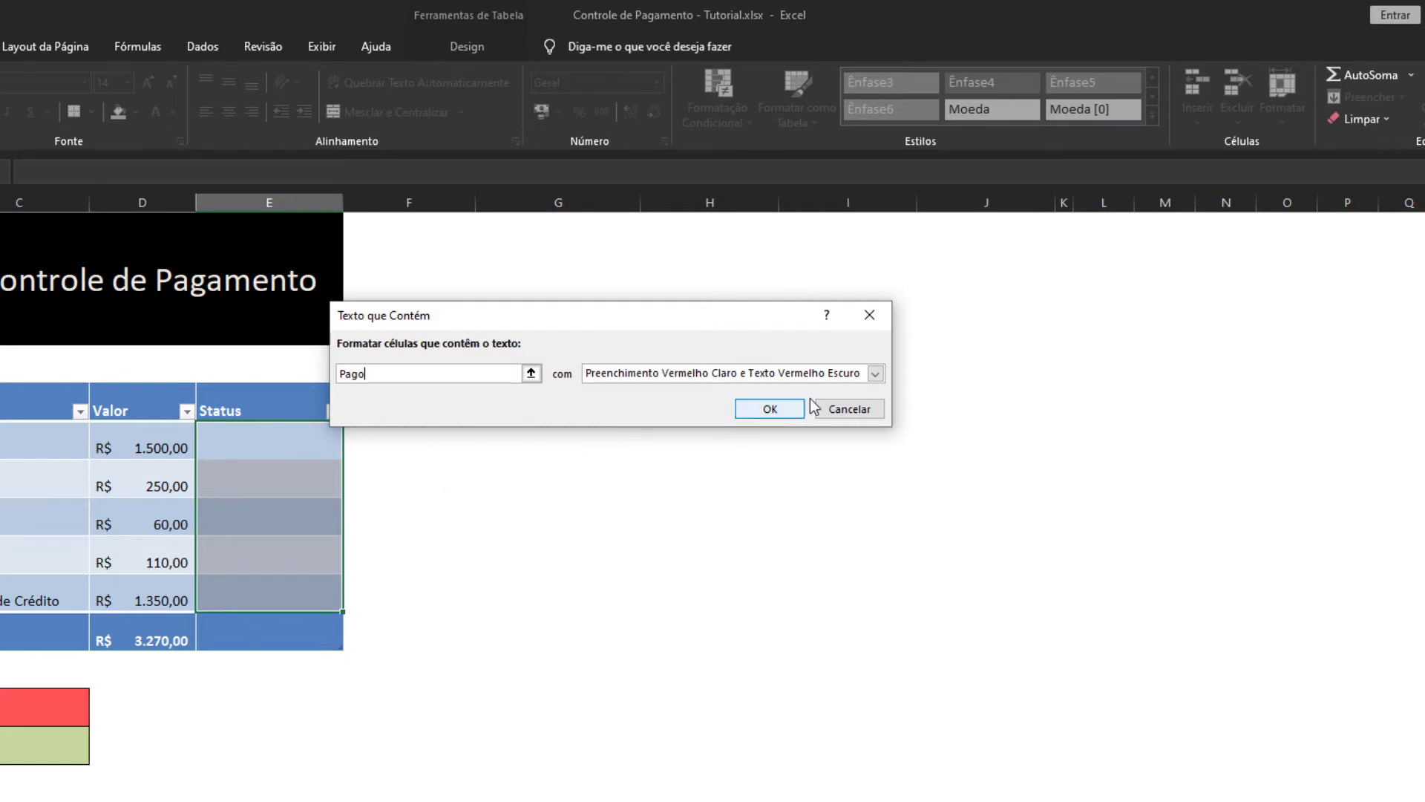
click(875, 373)
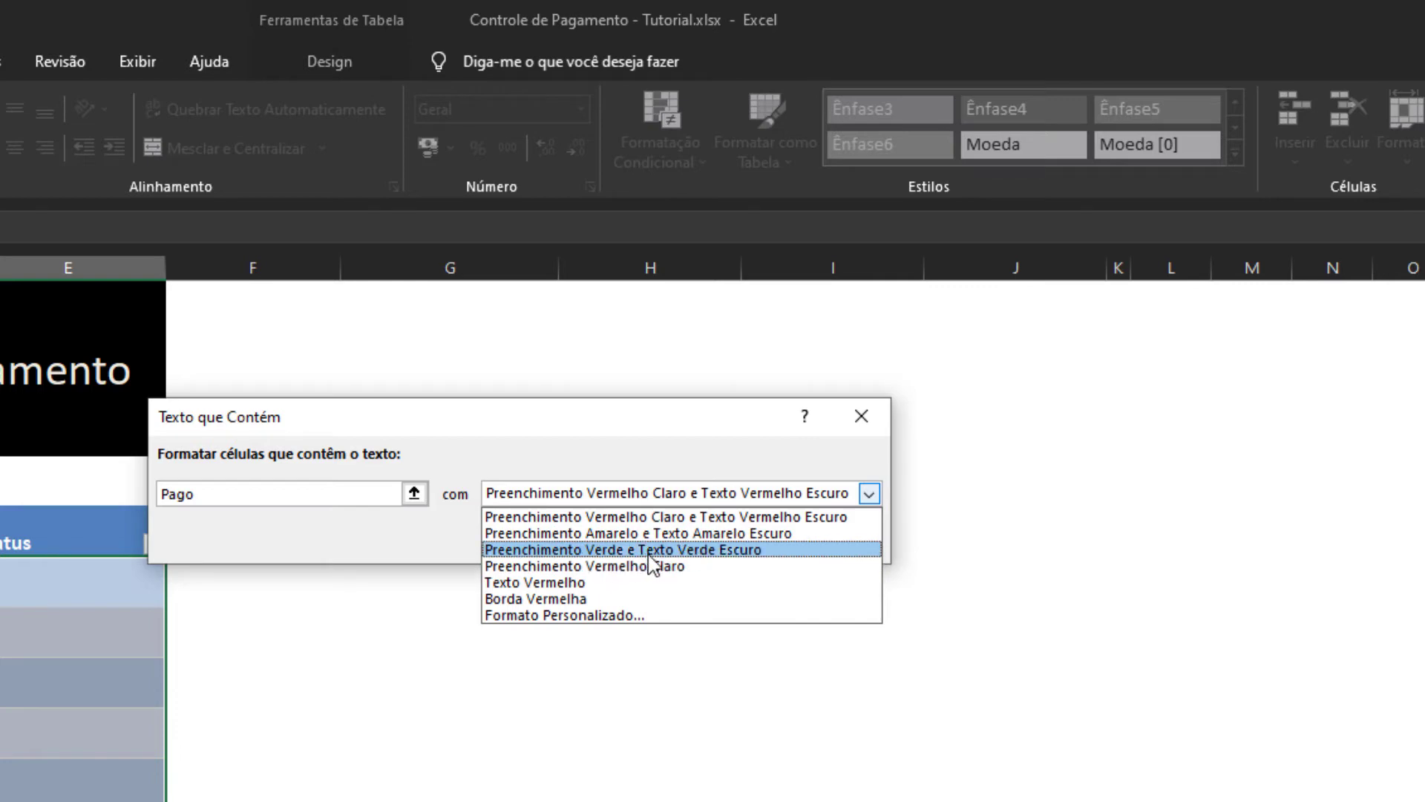
click(426, 550)
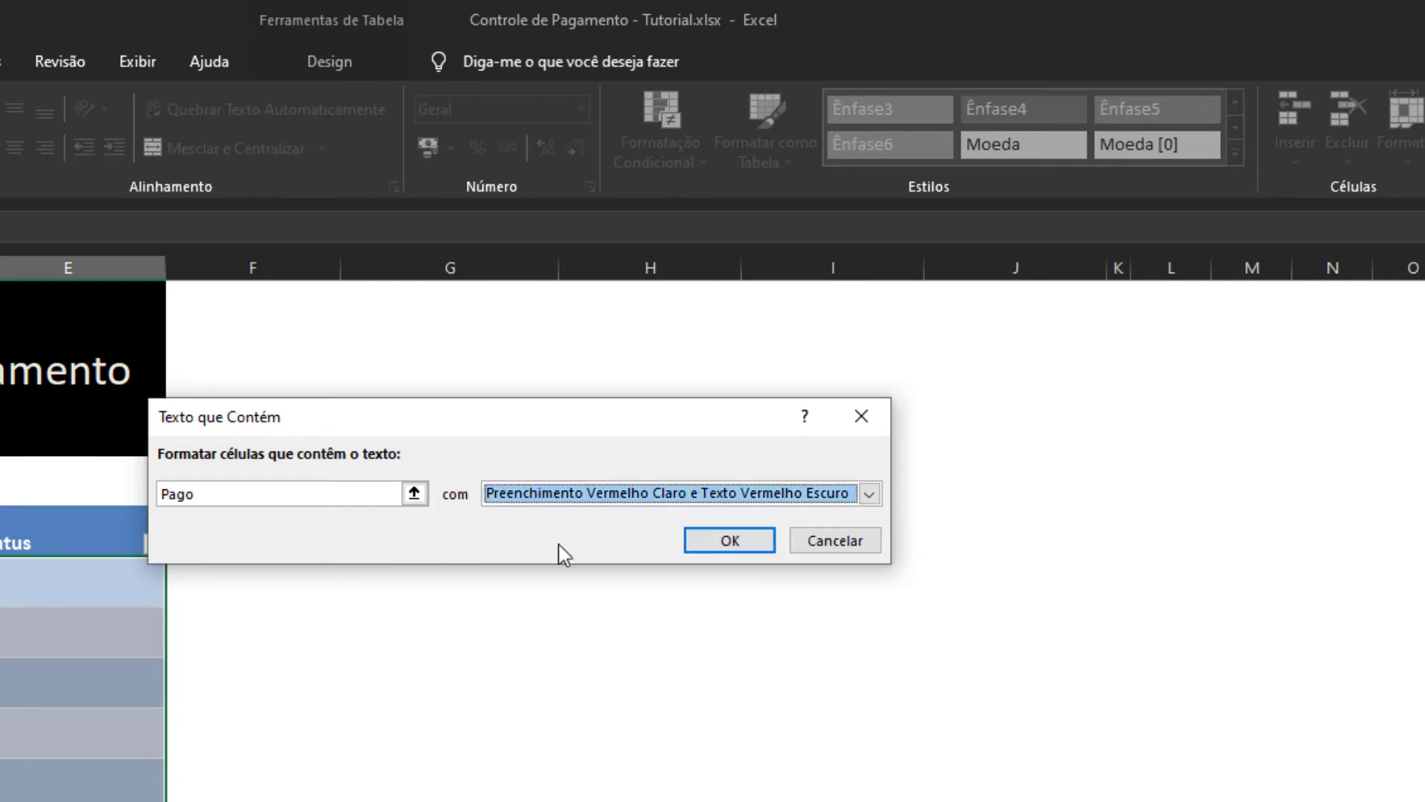
click(791, 494)
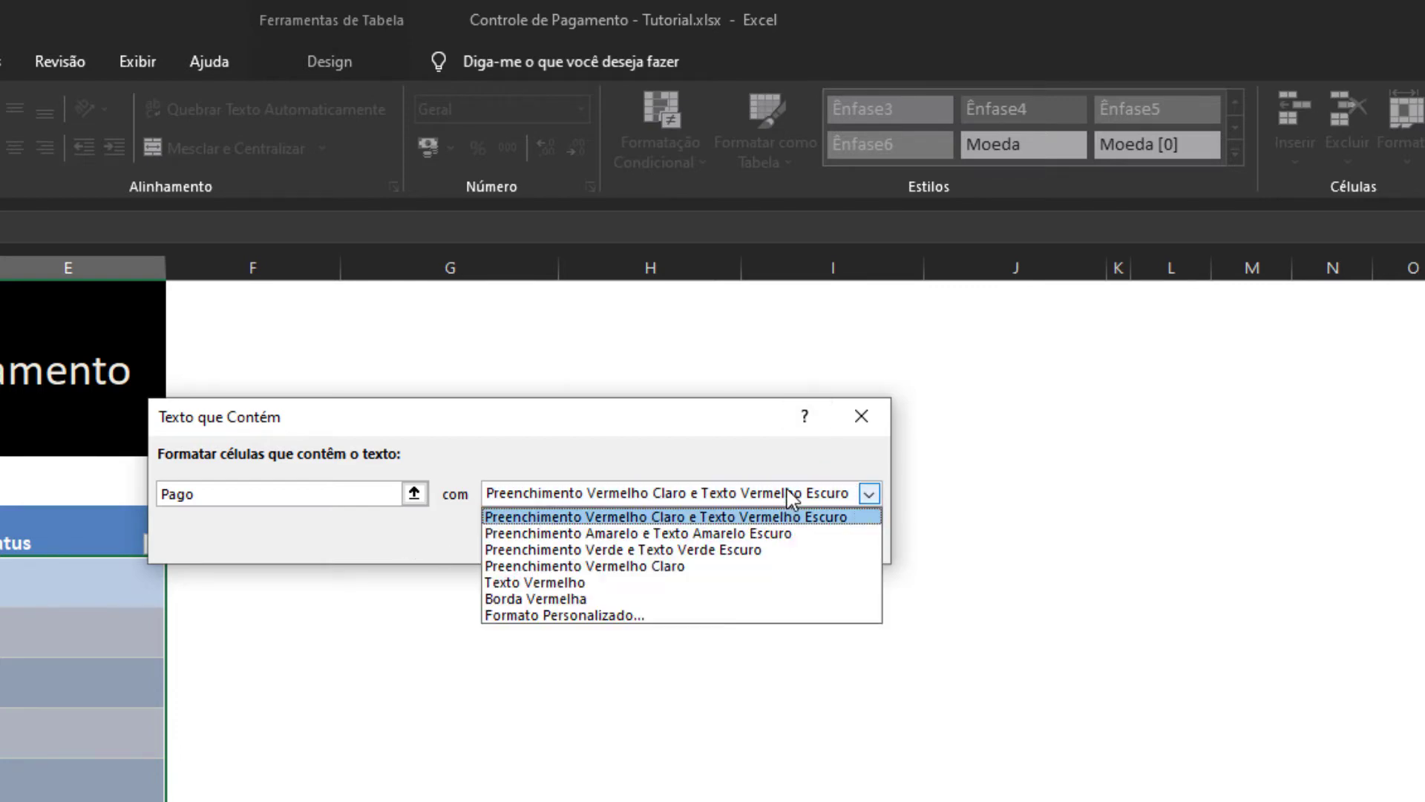
click(658, 615)
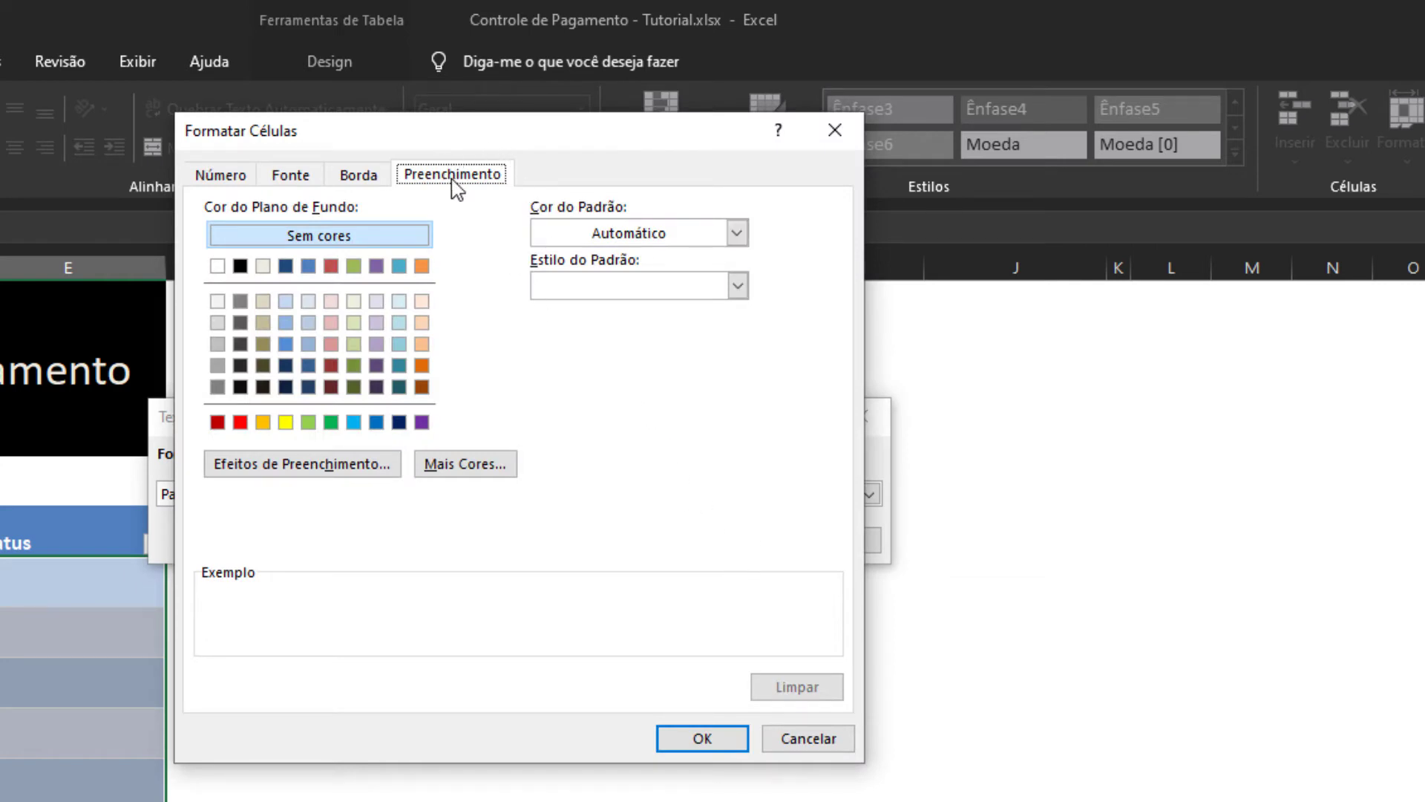
Give the Pago rule a green cell fill, leaving the font colour unchanged.
click(331, 421)
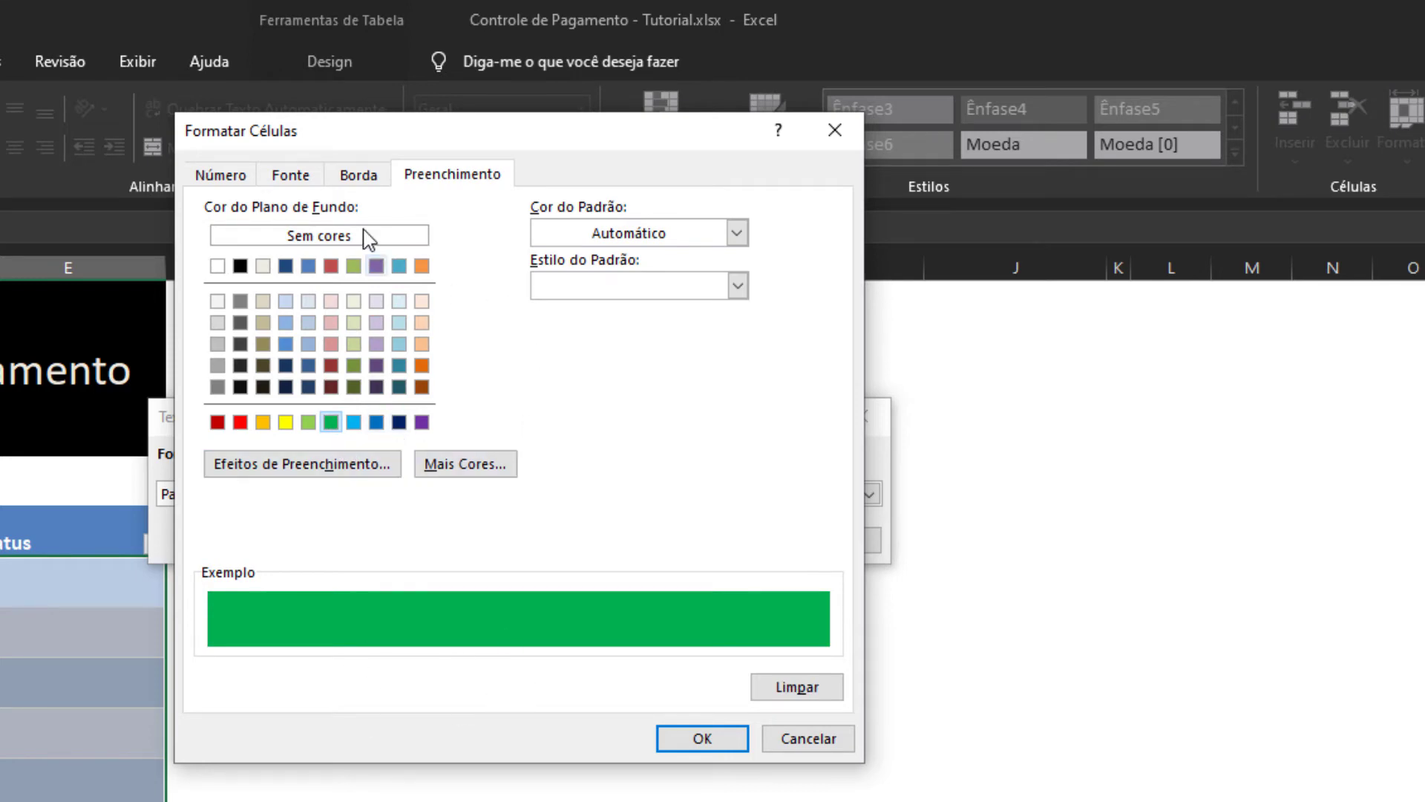
click(270, 177)
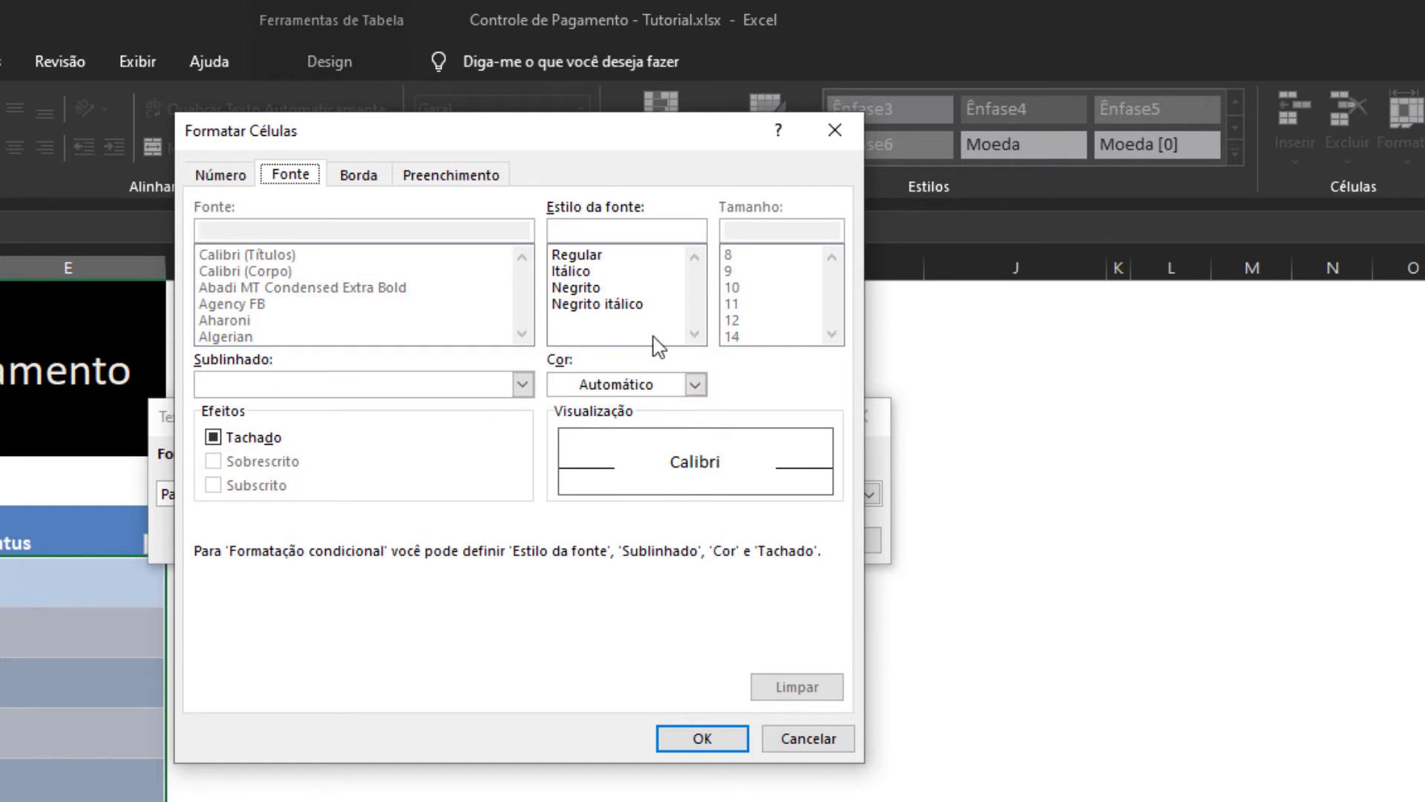
click(695, 385)
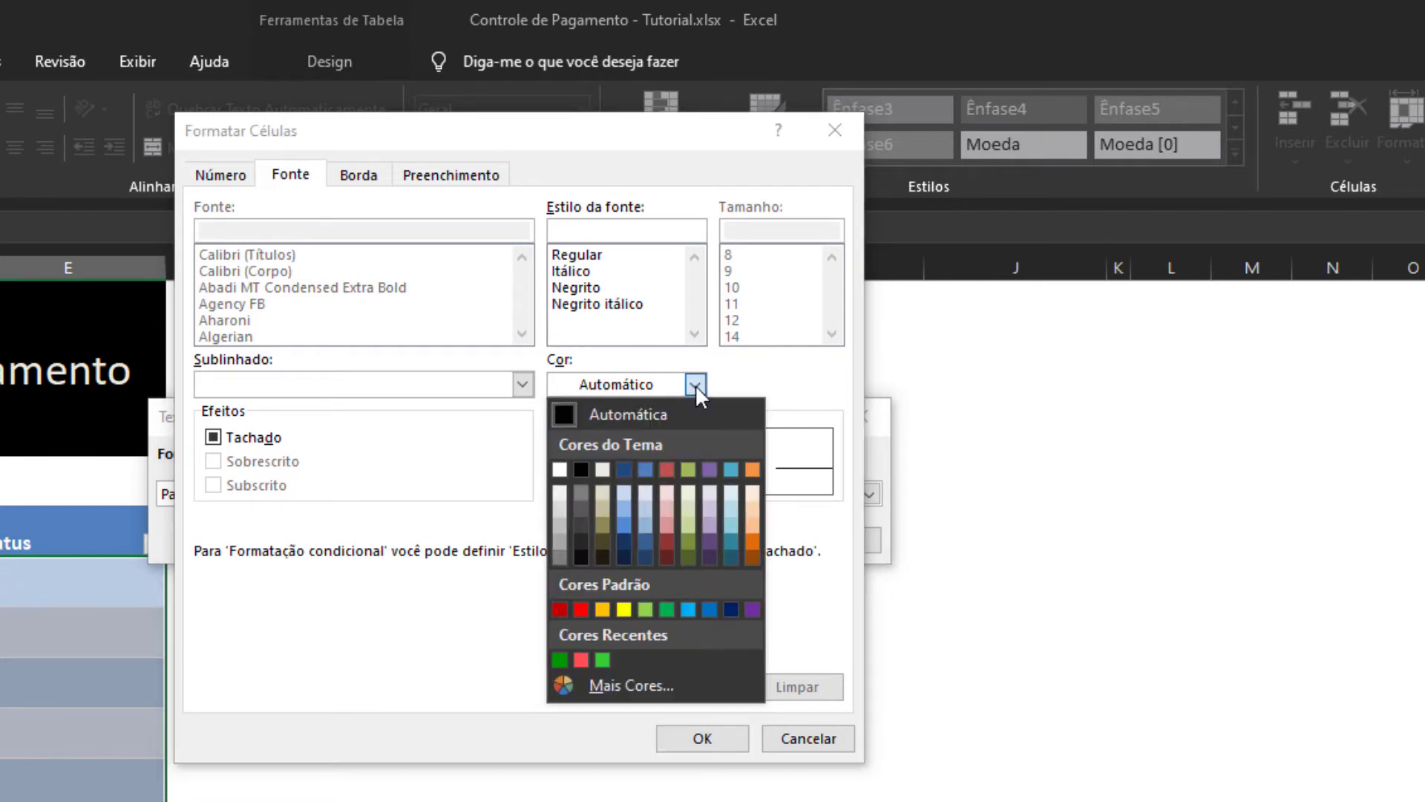
click(695, 384)
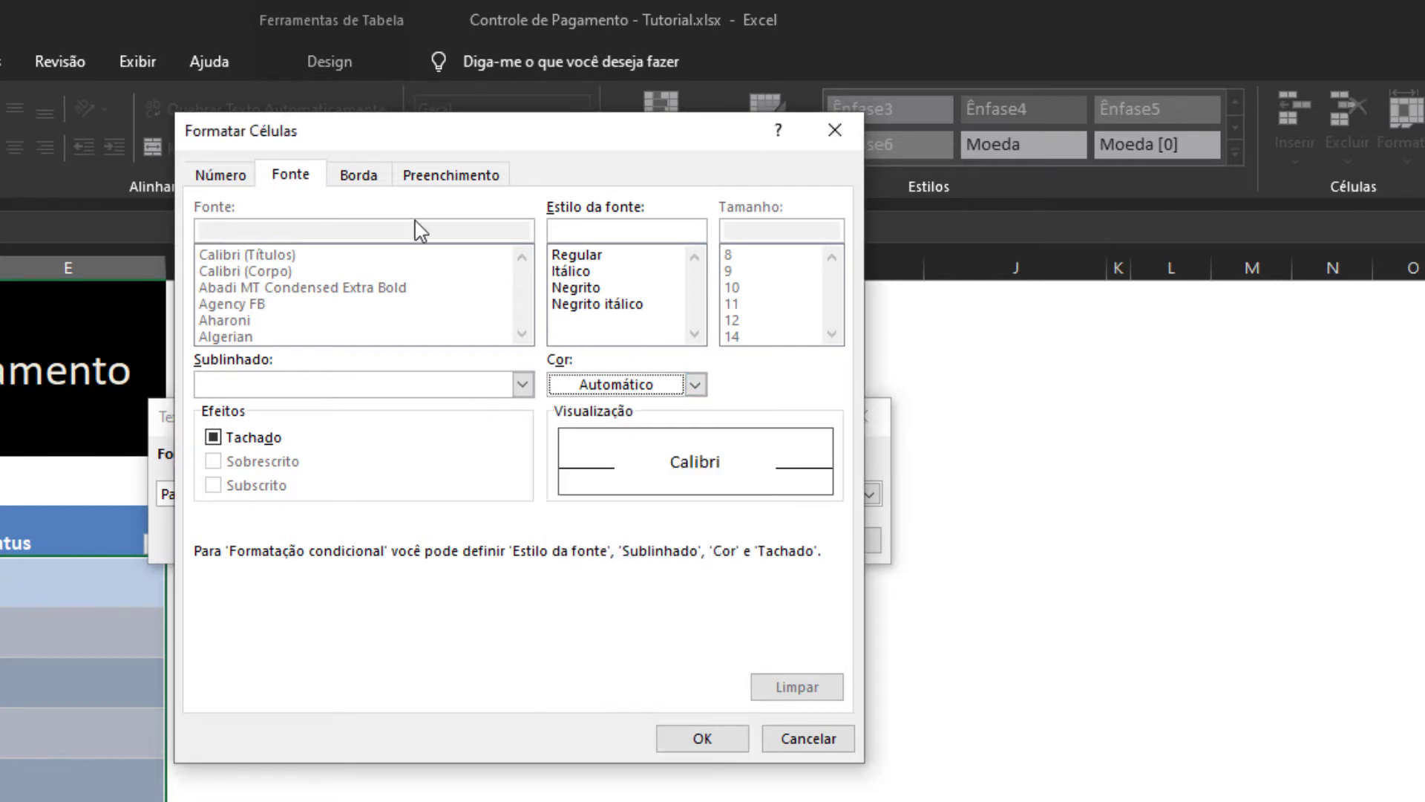
click(726, 745)
Apply the Pago rule to the Status cells and enter Pago as Aluguel's status.
click(744, 548)
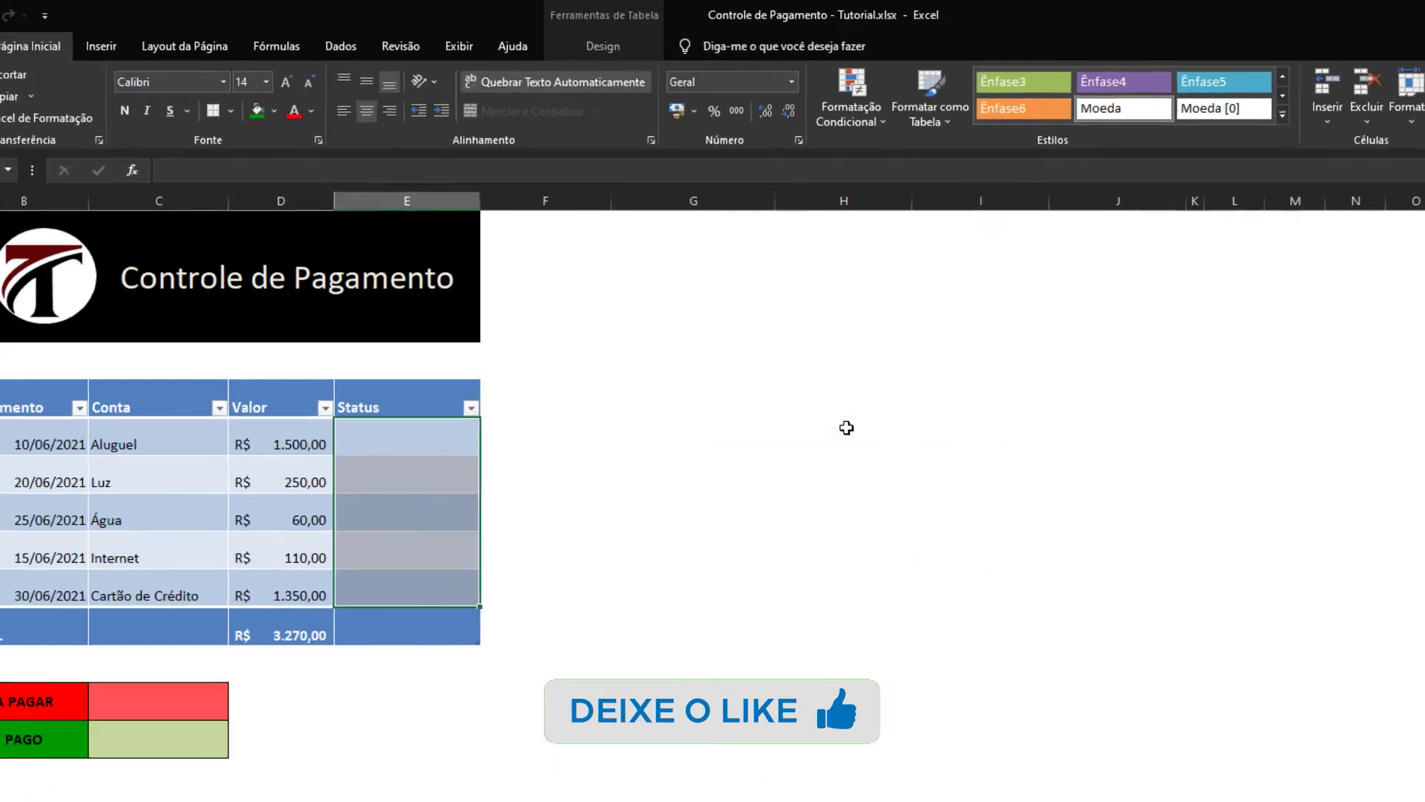
click(444, 667)
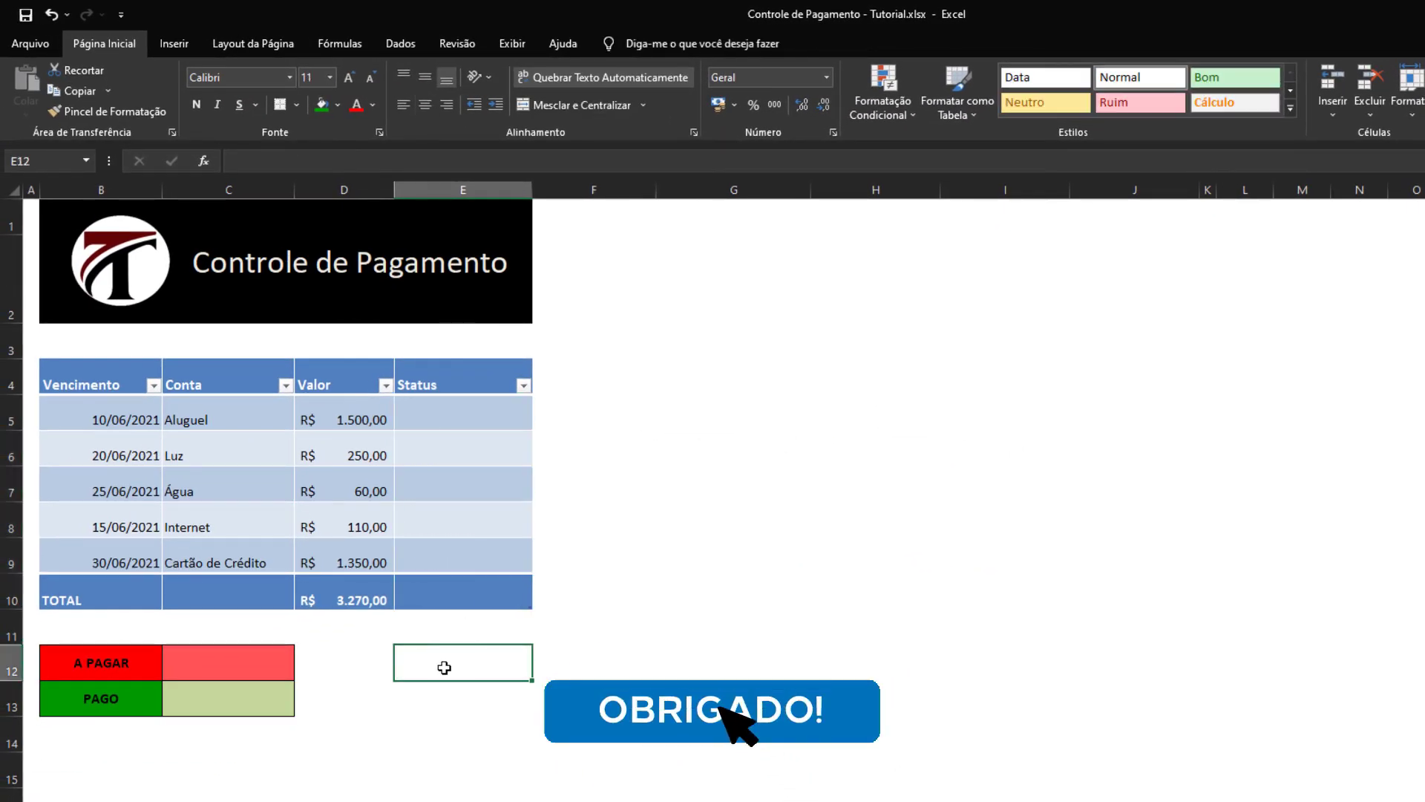
click(490, 412)
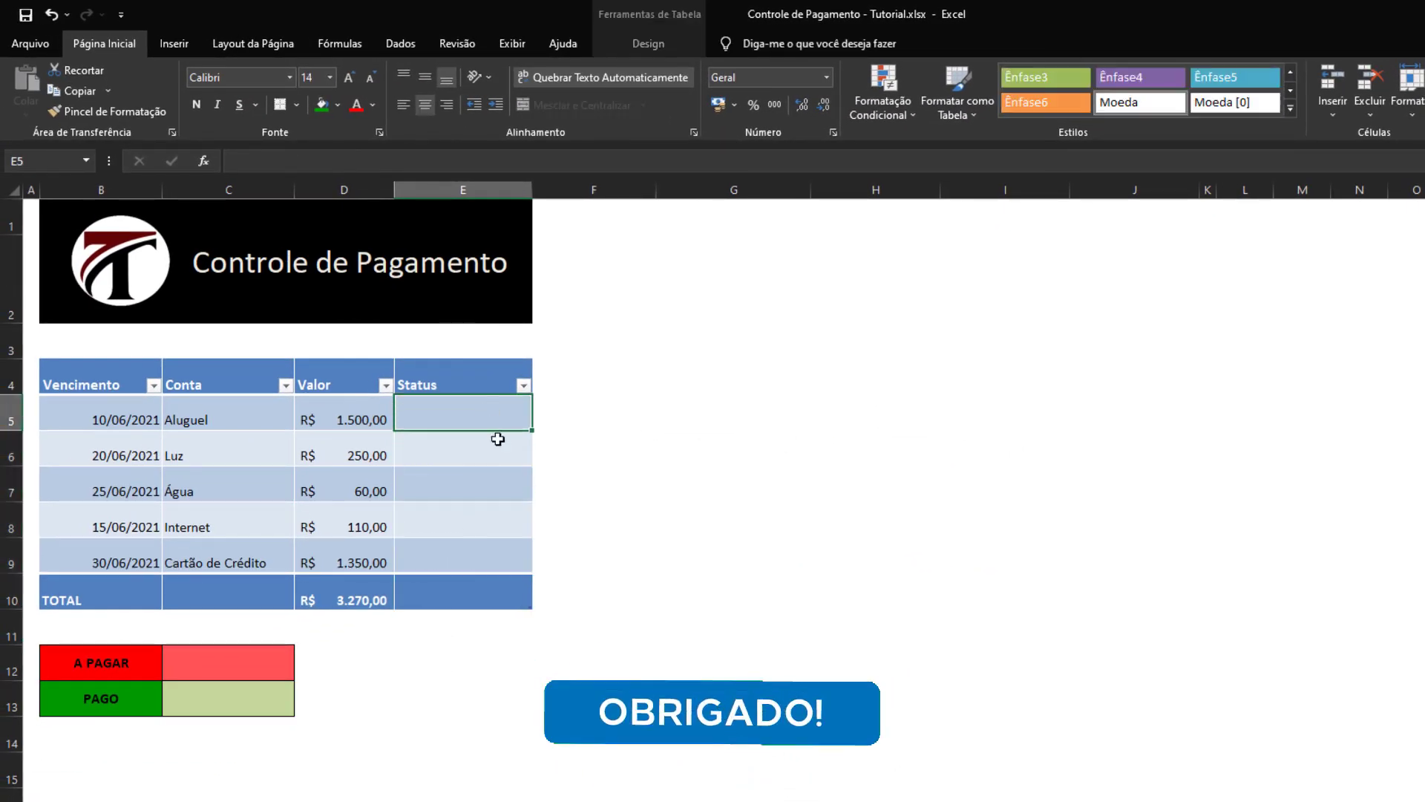
text(Pago)
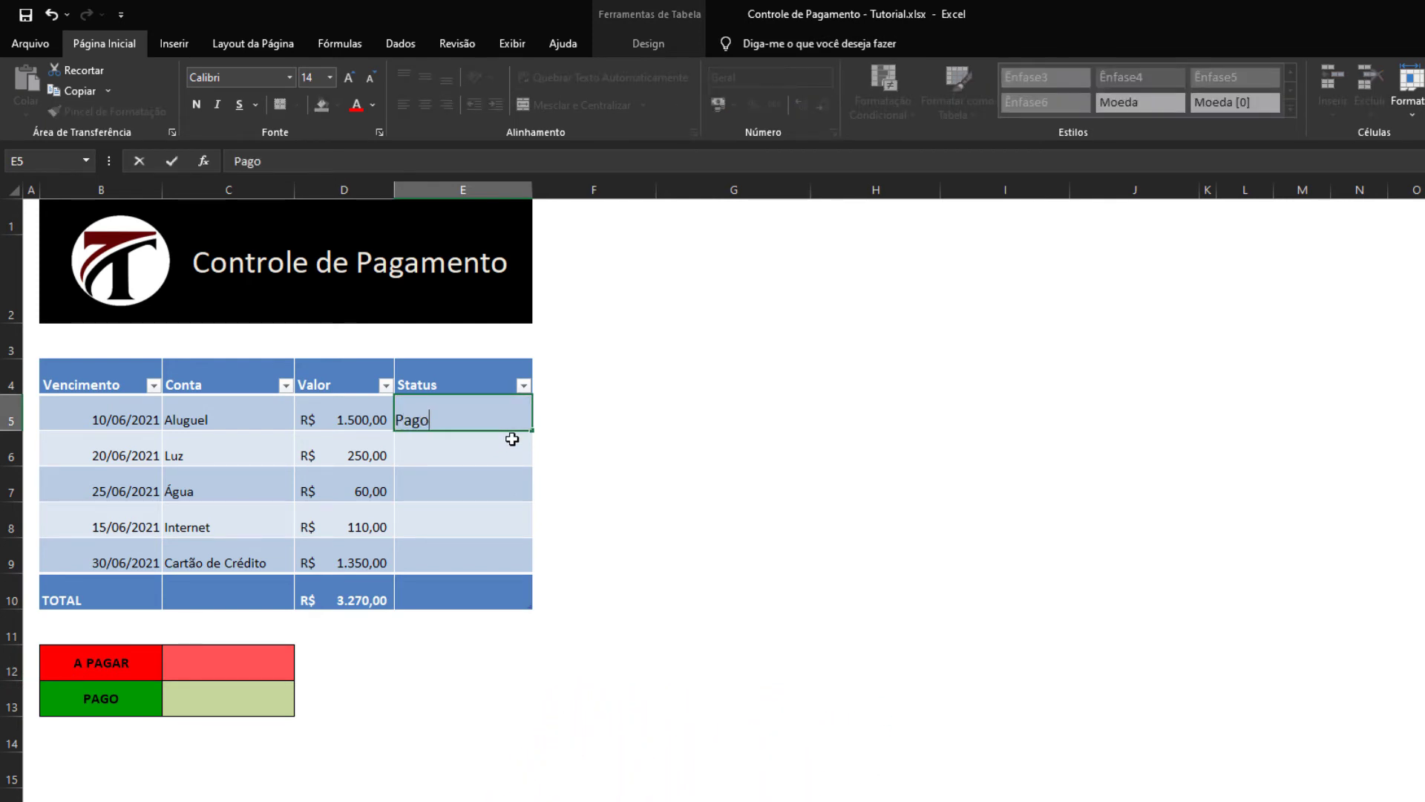
key(Return)
click(486, 425)
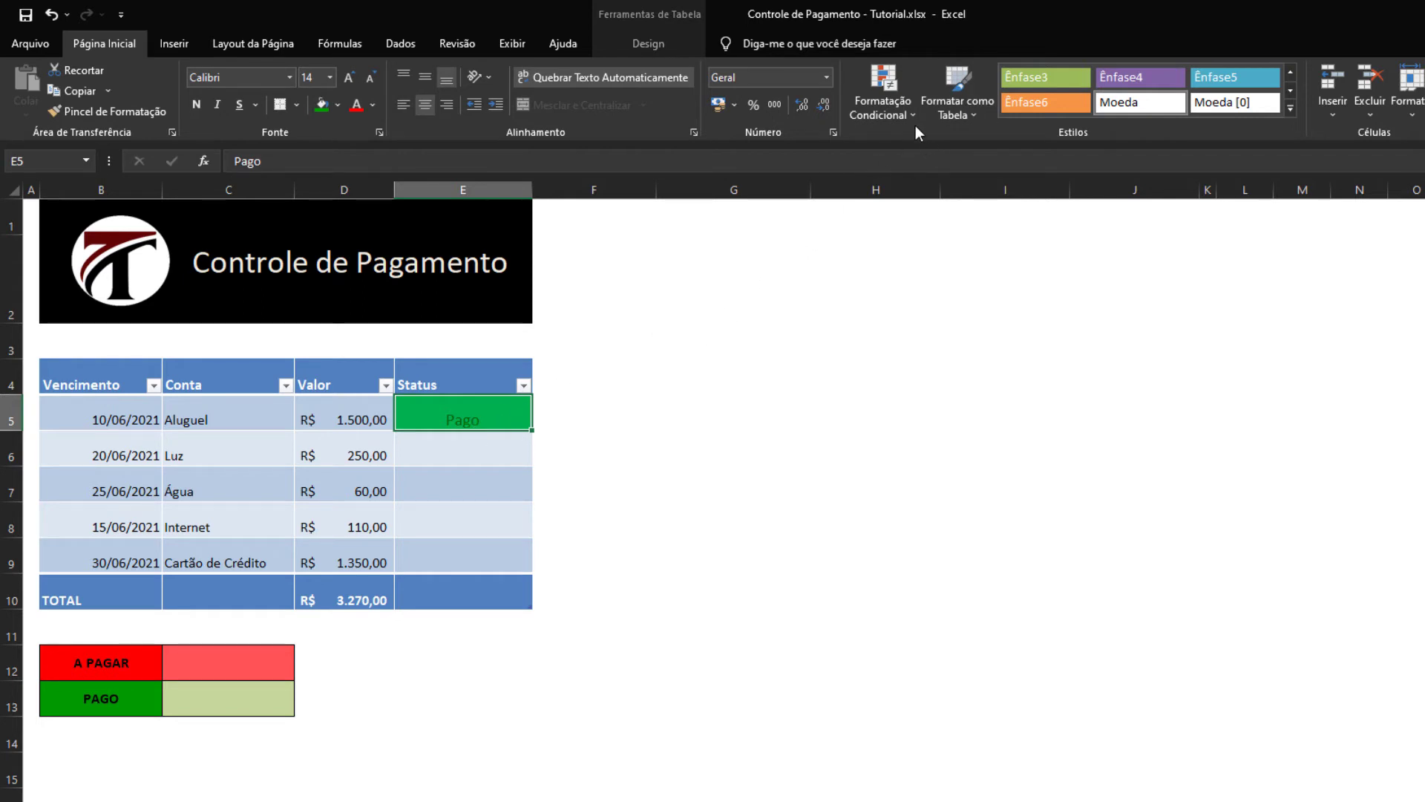
Edit the Pago rule's format so the text shows in black.
click(890, 107)
click(913, 378)
double_click(691, 334)
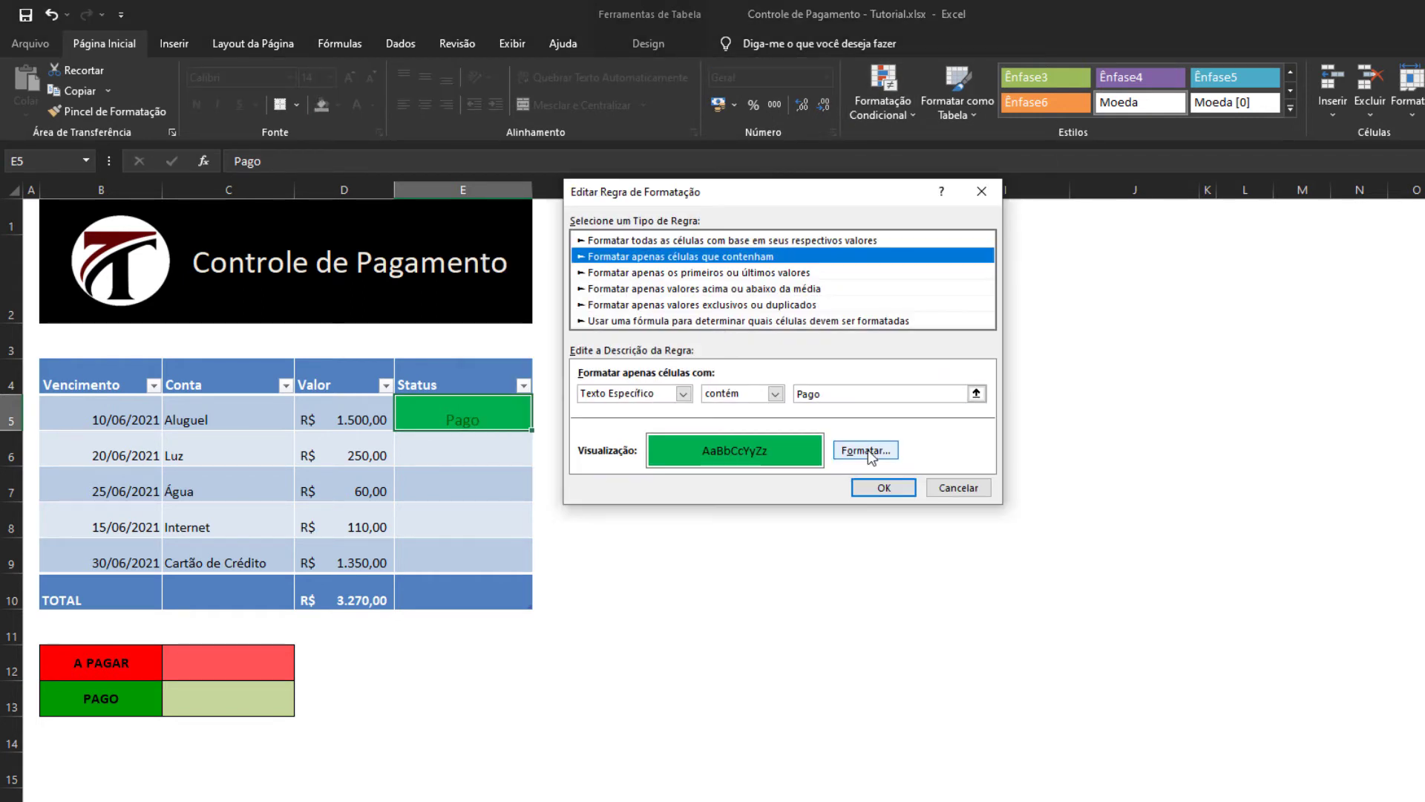
click(948, 487)
click(625, 275)
click(901, 452)
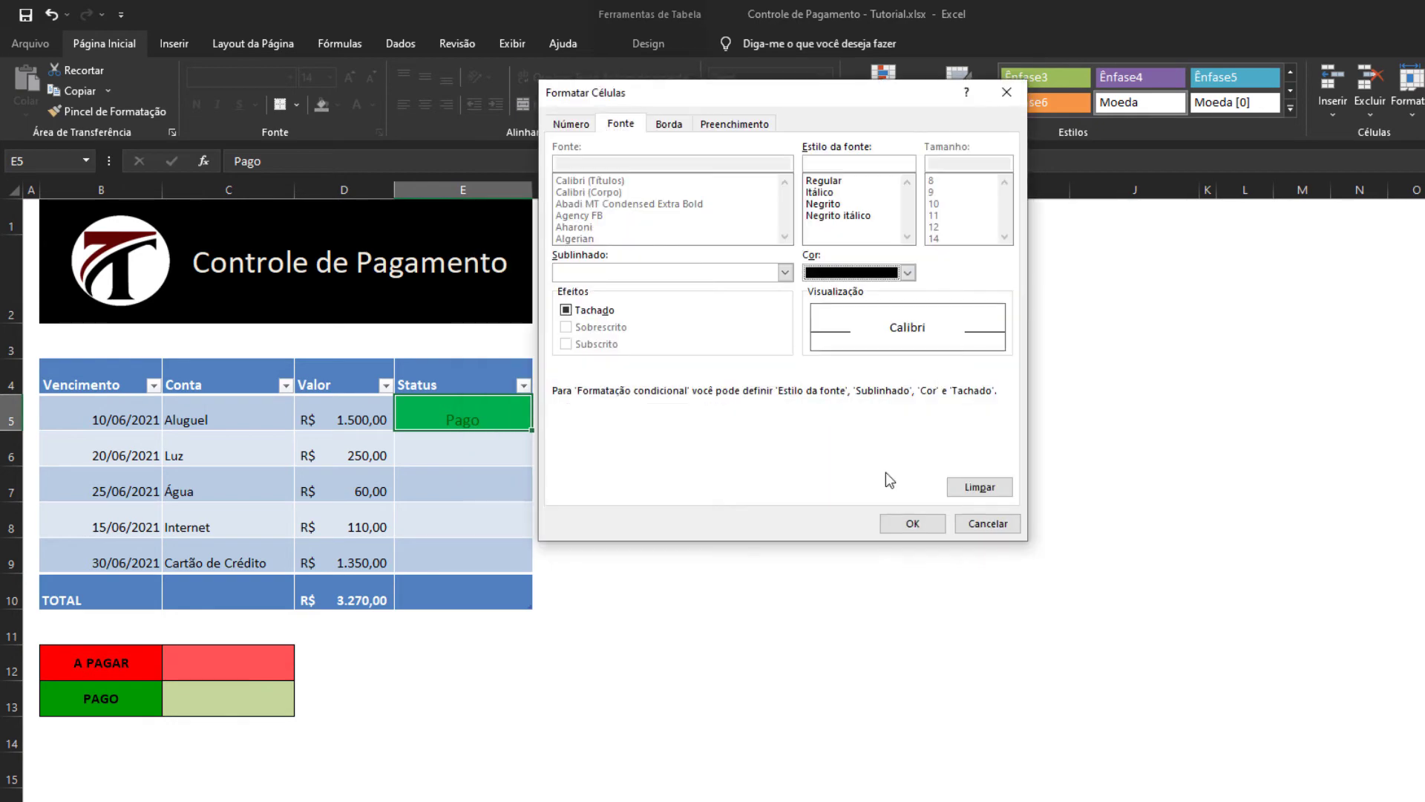
click(912, 524)
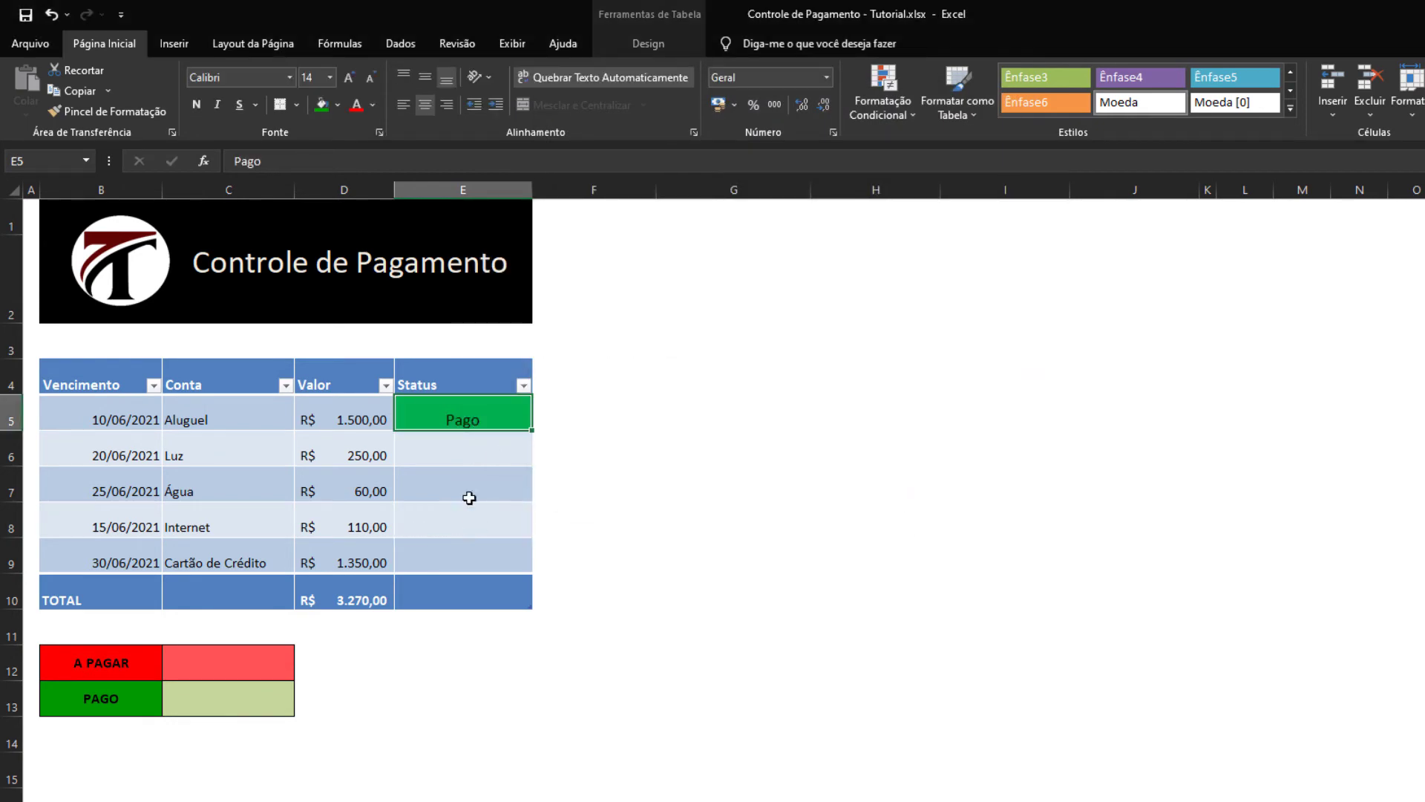
click(465, 459)
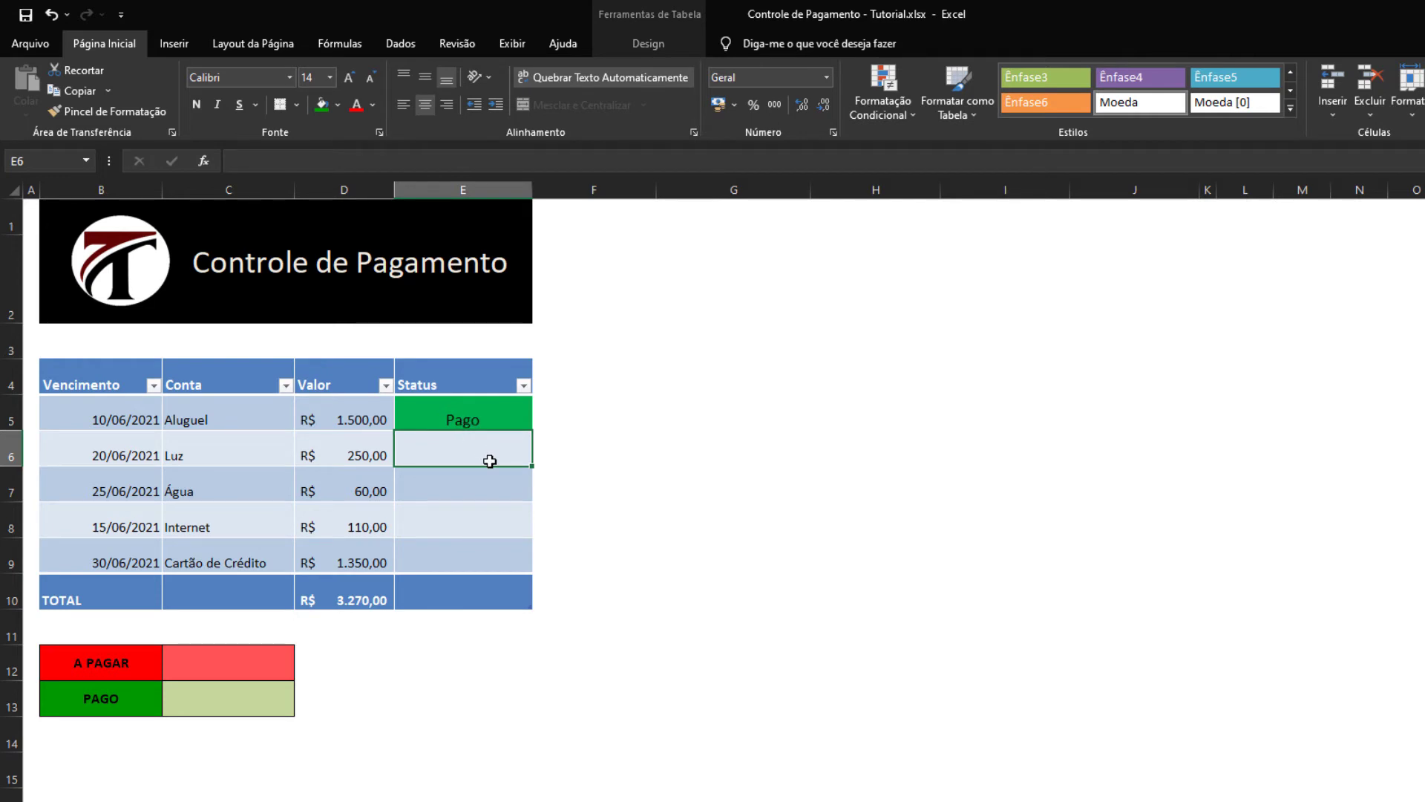
Enter test statuses 'paga' in E6 and 'ok' in E7.
text(patga)
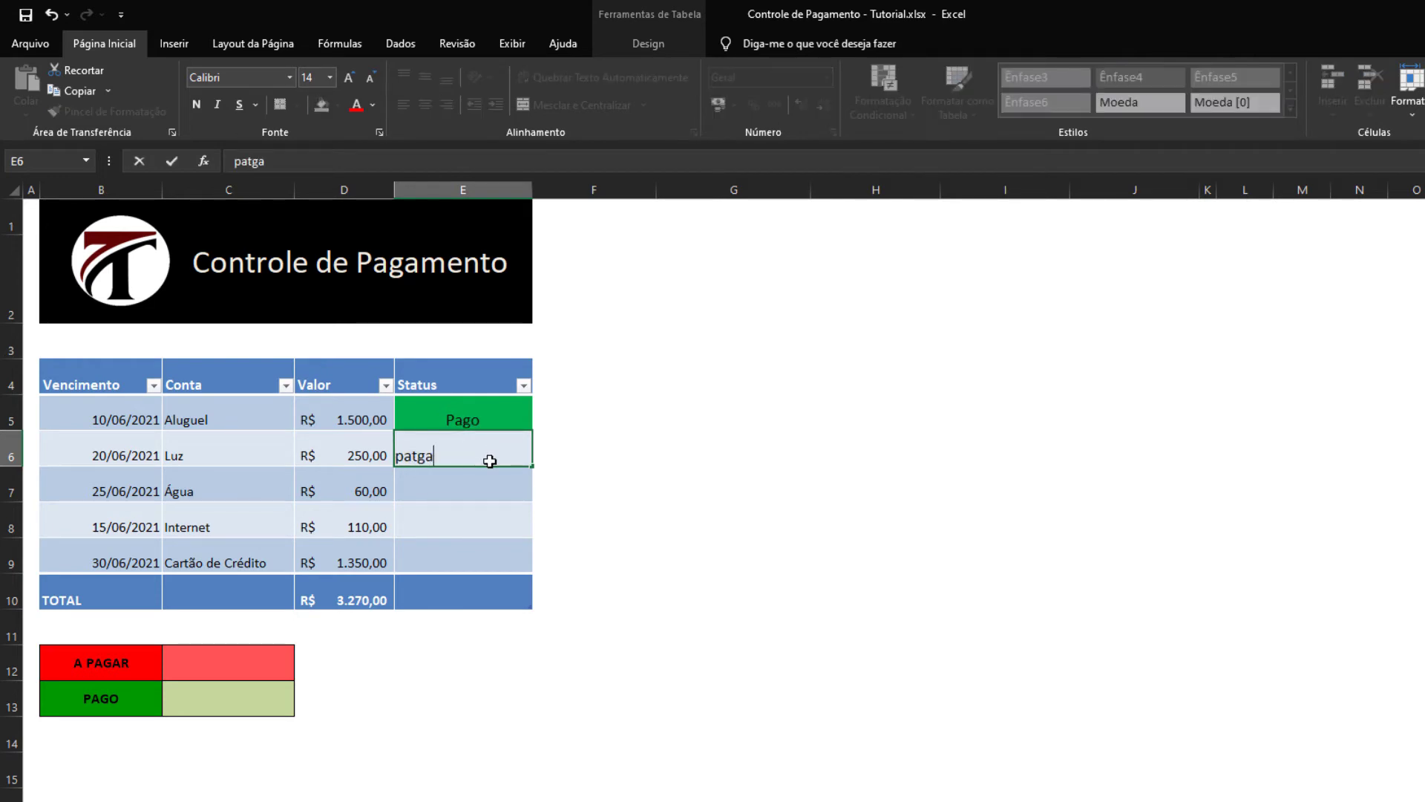
key(Return)
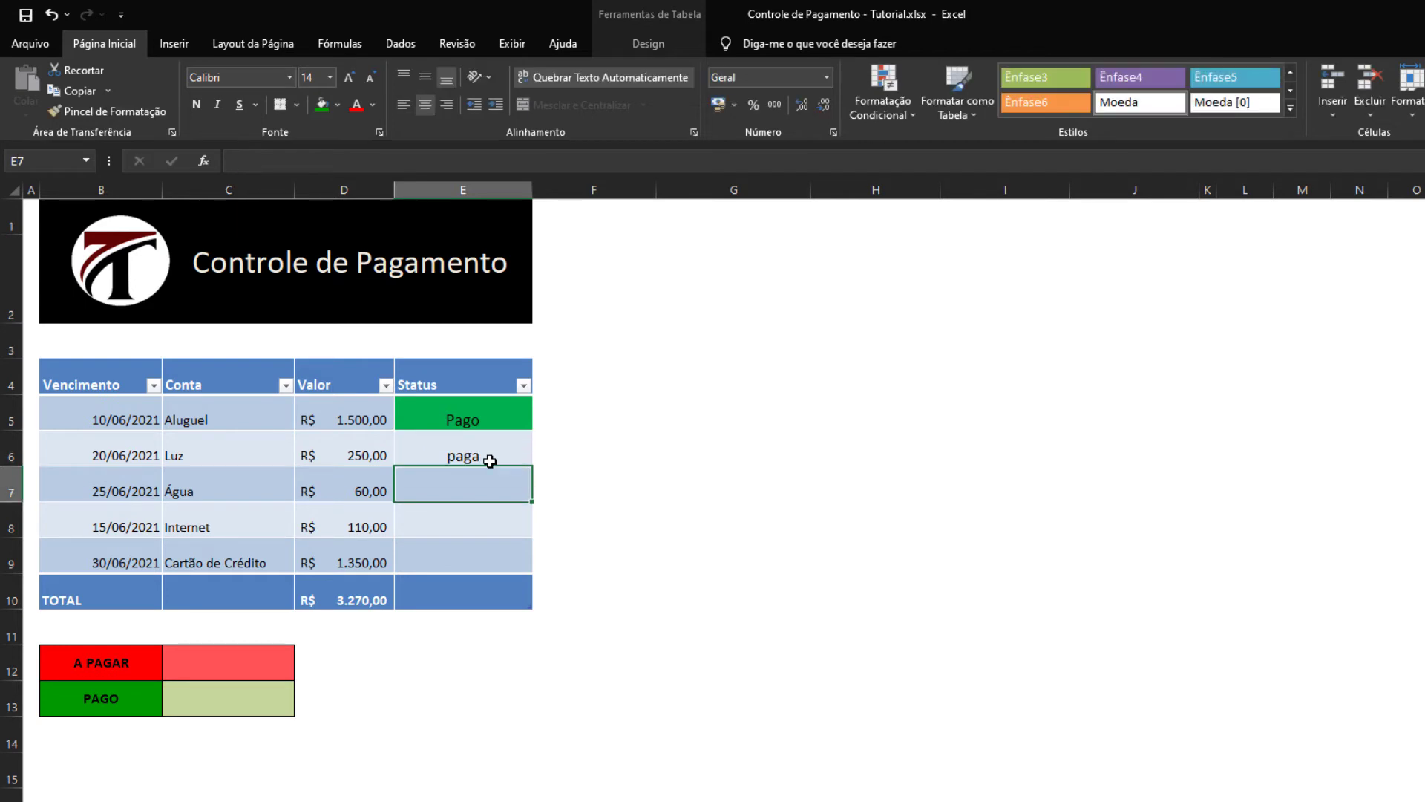
text(ok)
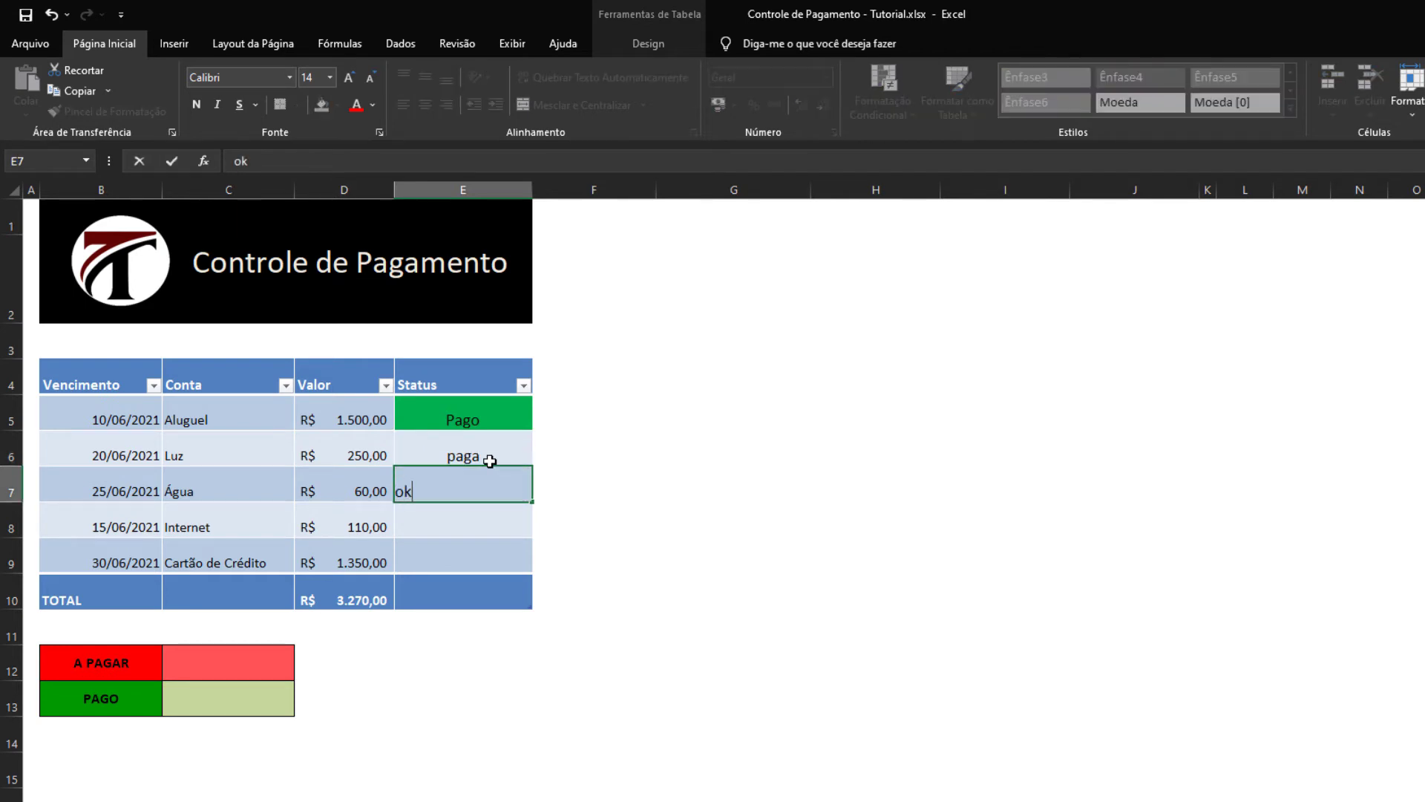
key(Return)
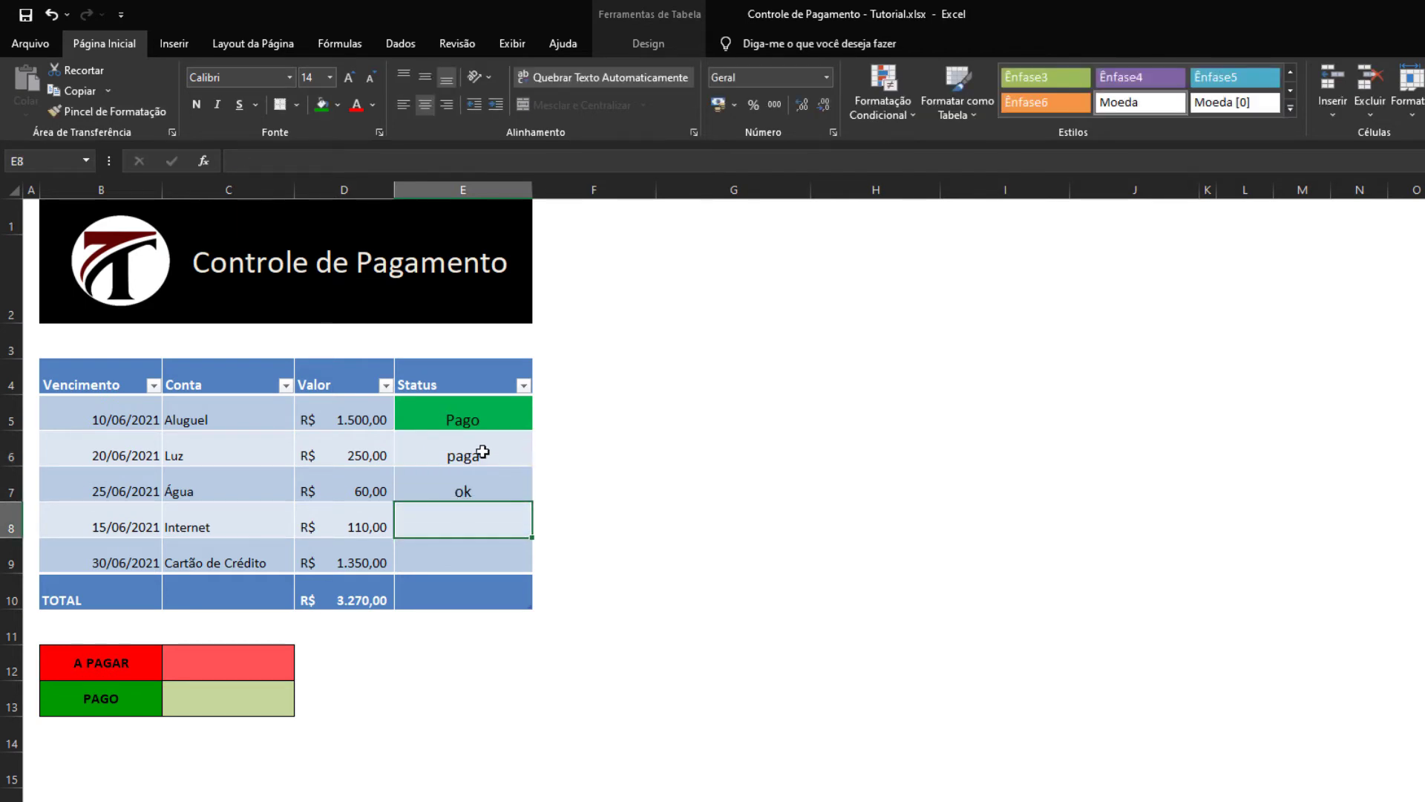
Delete the test entries and Aluguel's Pago, emptying the Status column.
drag(482, 451, 460, 480)
key(Delete)
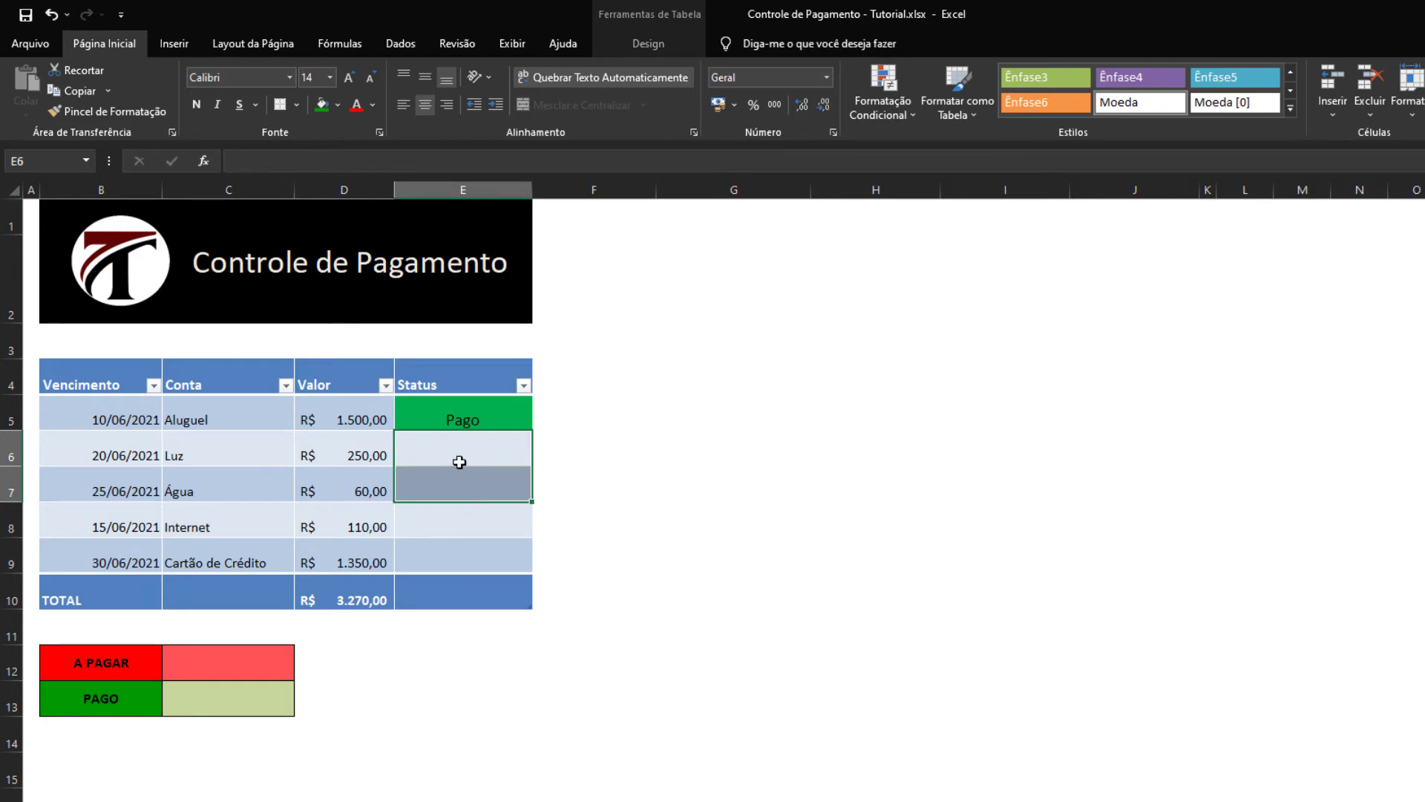
click(468, 405)
key(Delete)
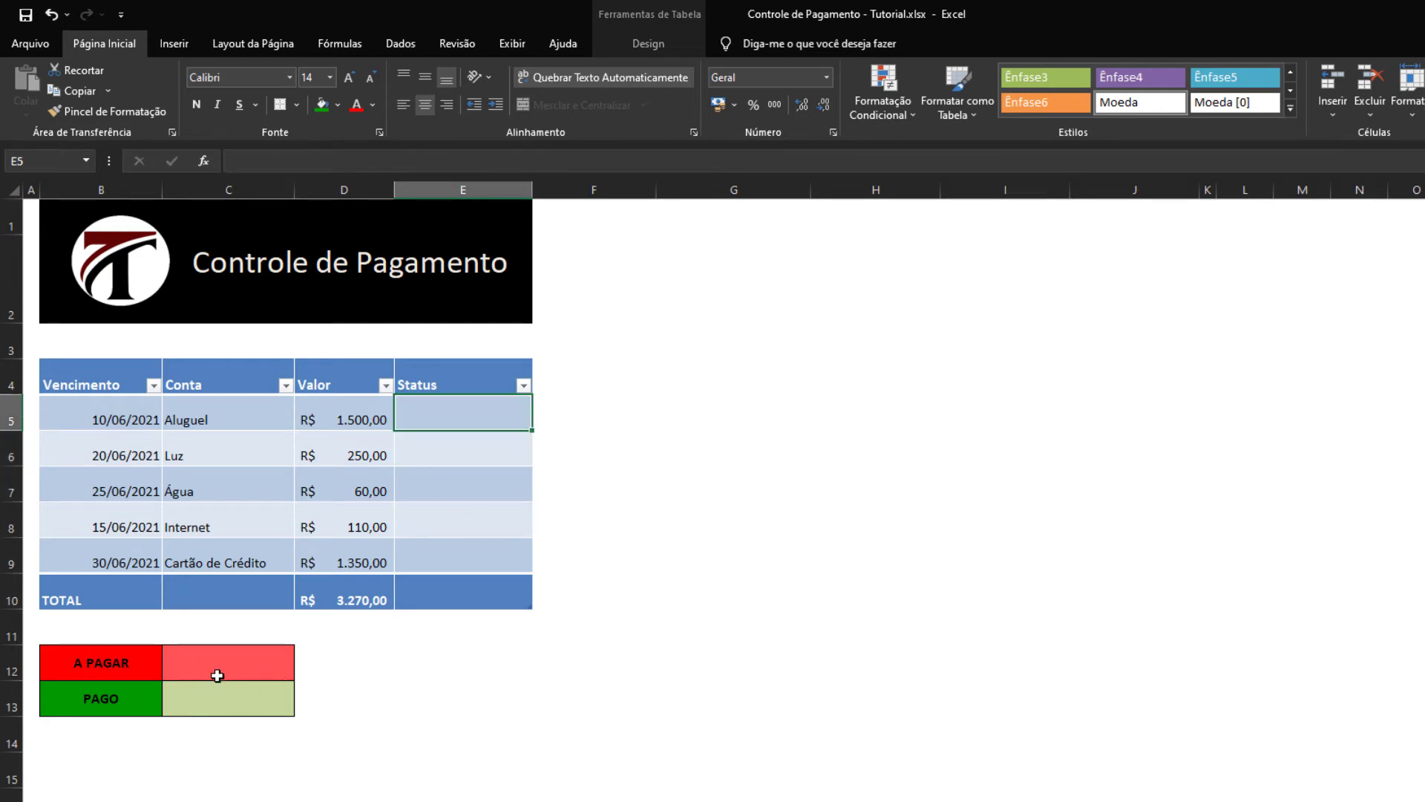
click(252, 676)
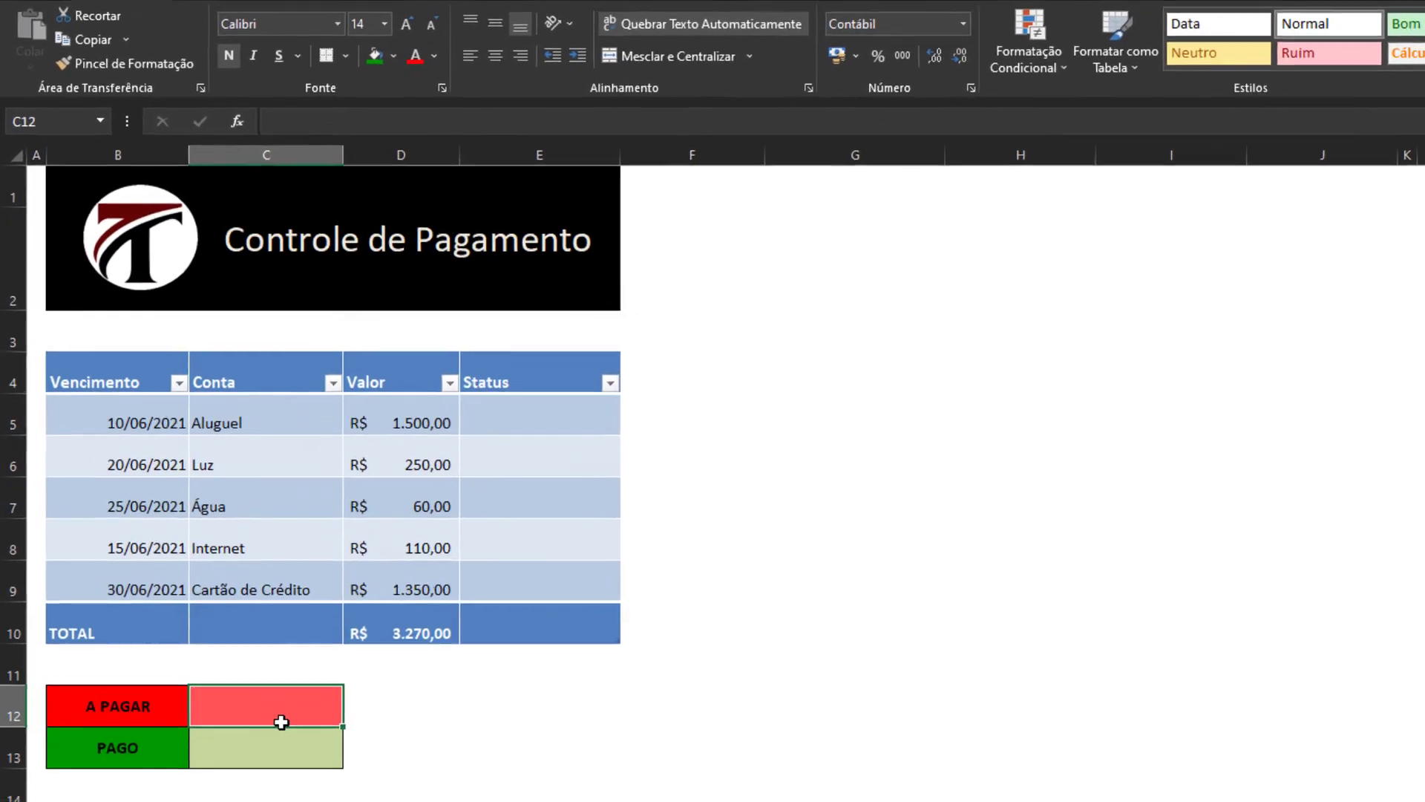
Enter =SOMASE(E5:E9;"";D5:D9) in C12, giving an A PAGAR total of R$ 3.270,00.
text(=)
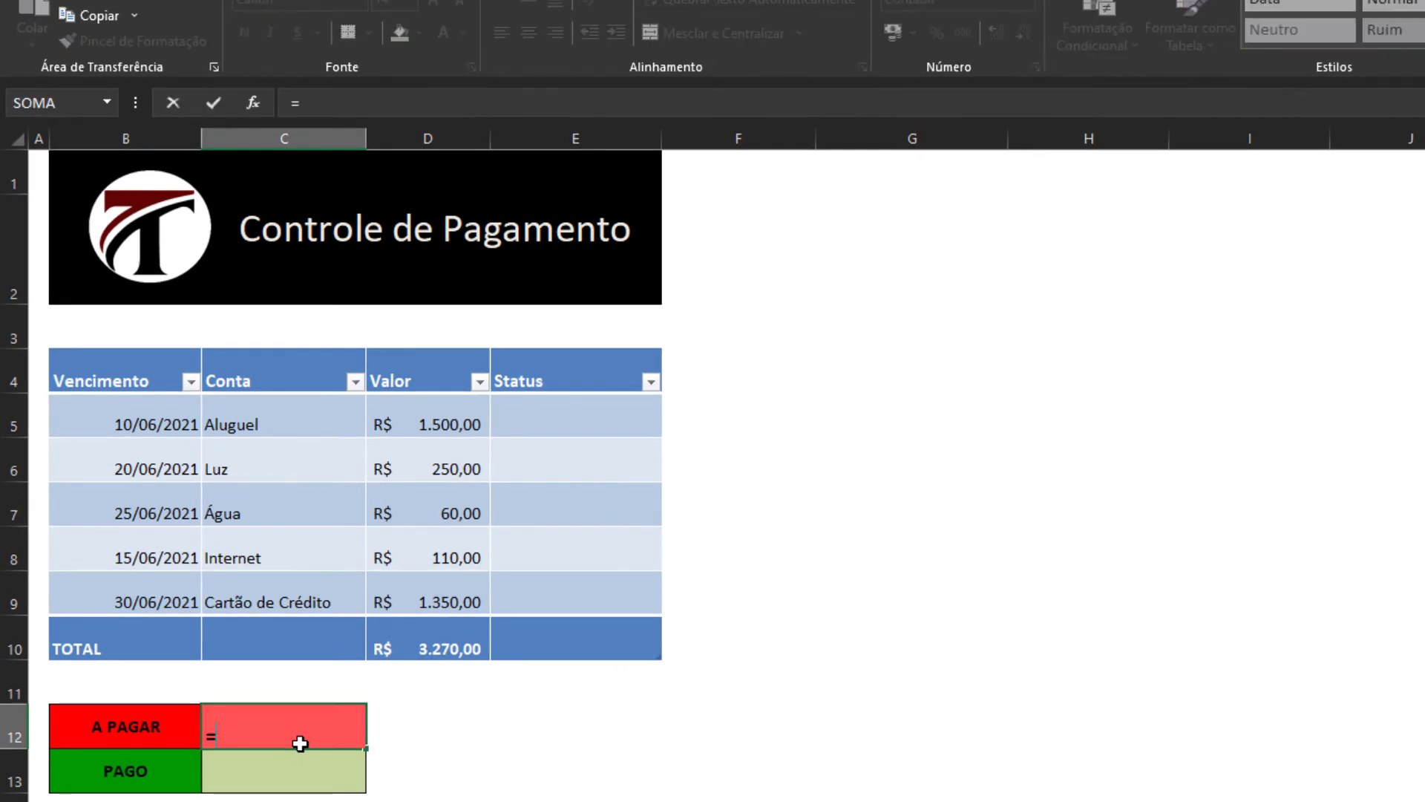
text(soma)
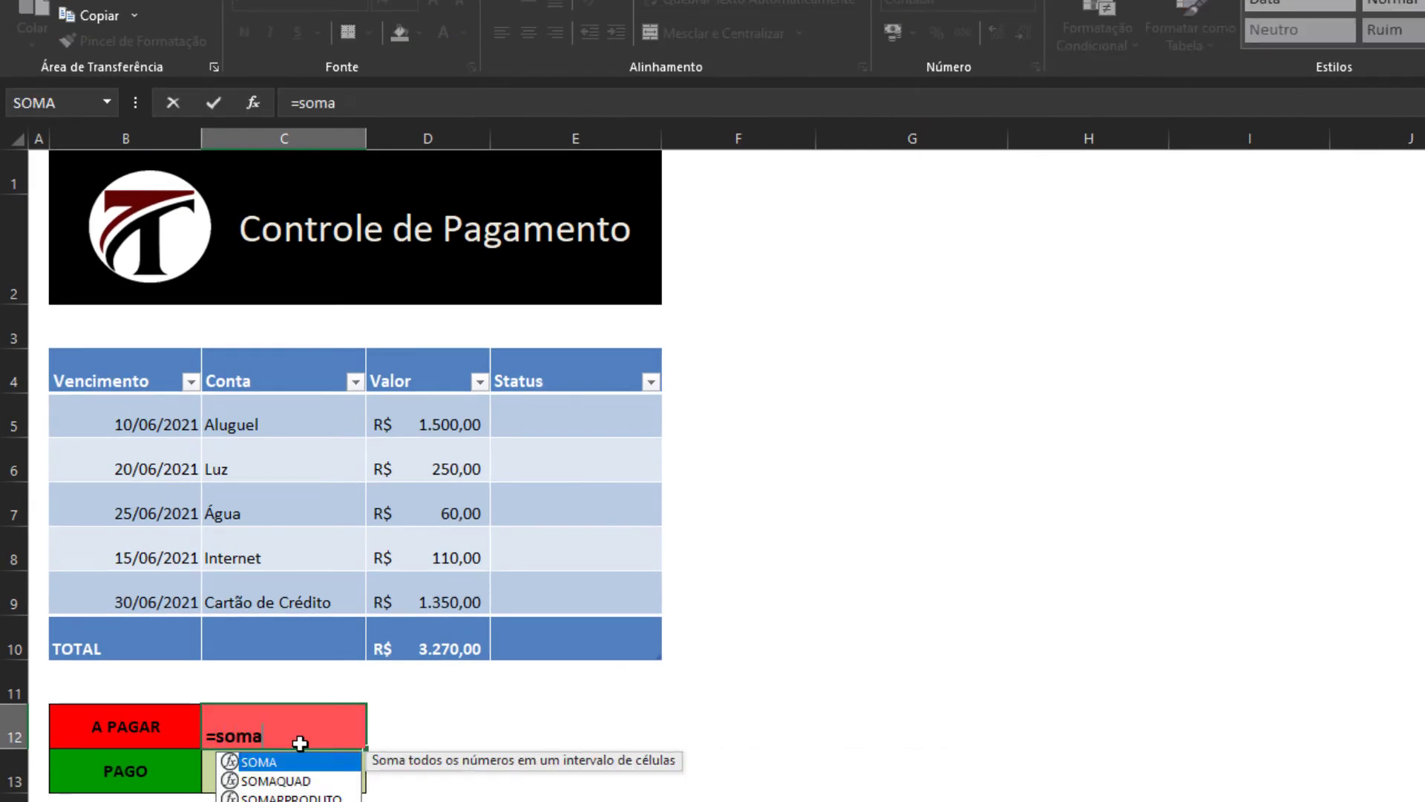
text(se)
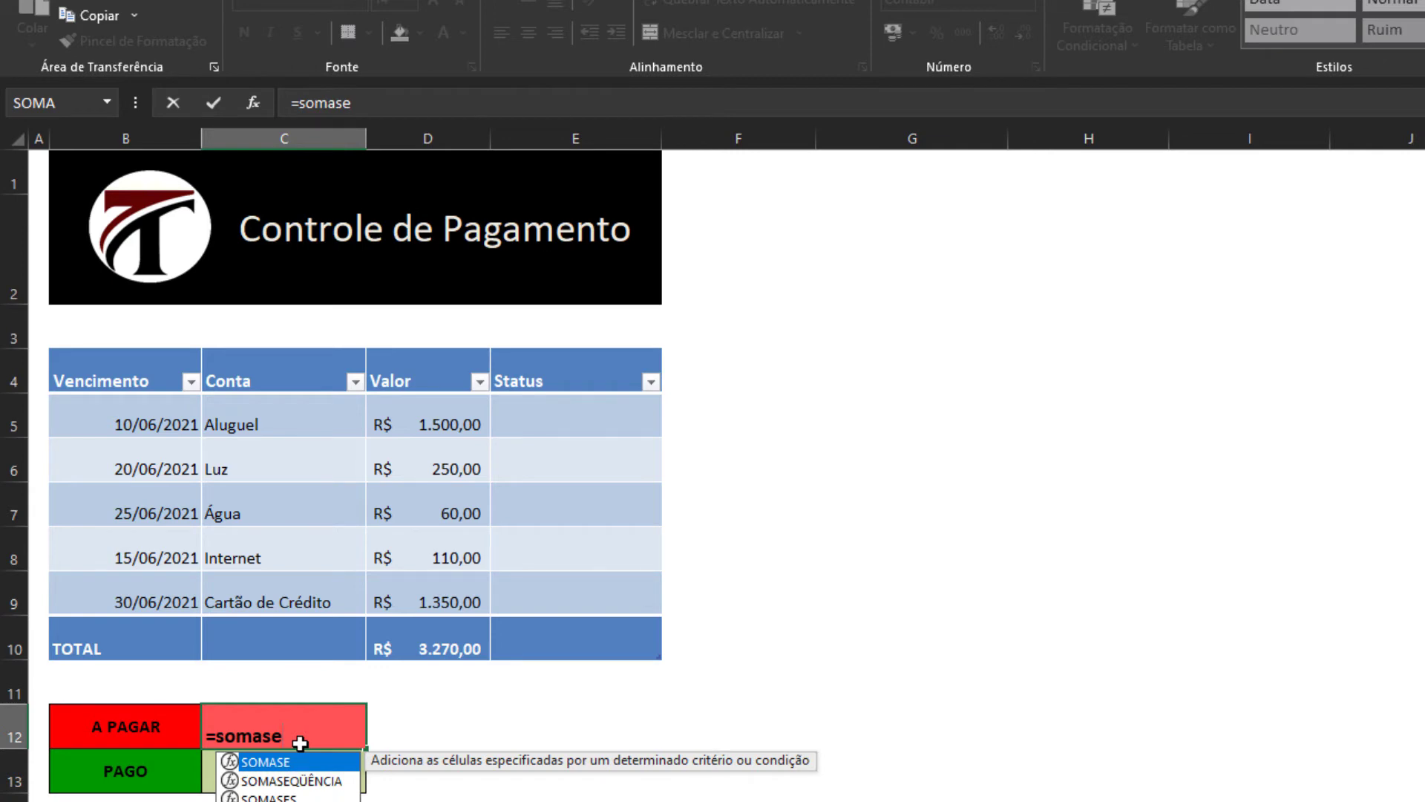
text(()
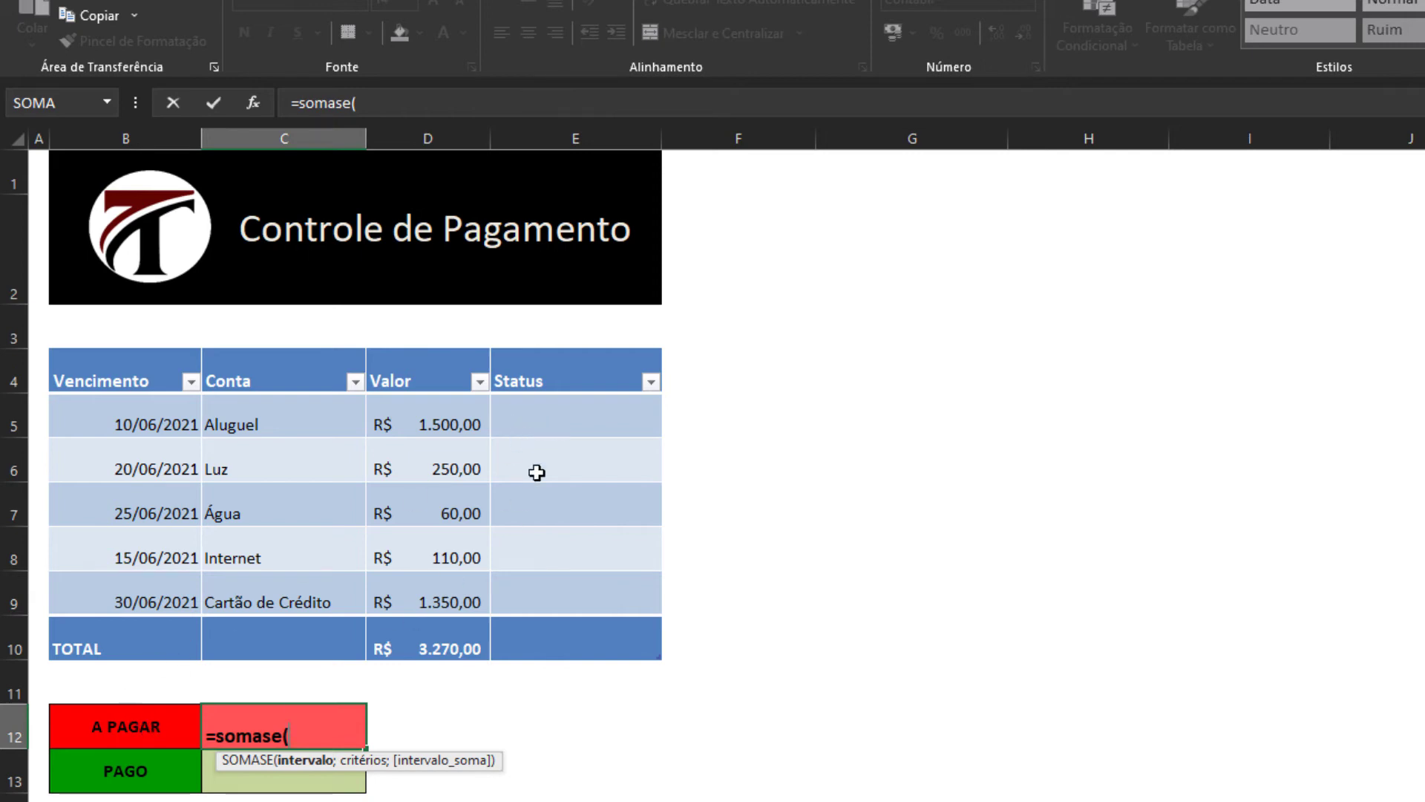
mouse_move(545, 418)
mouse_down()
mouse_move(533, 583)
mouse_move(534, 561)
mouse_up()
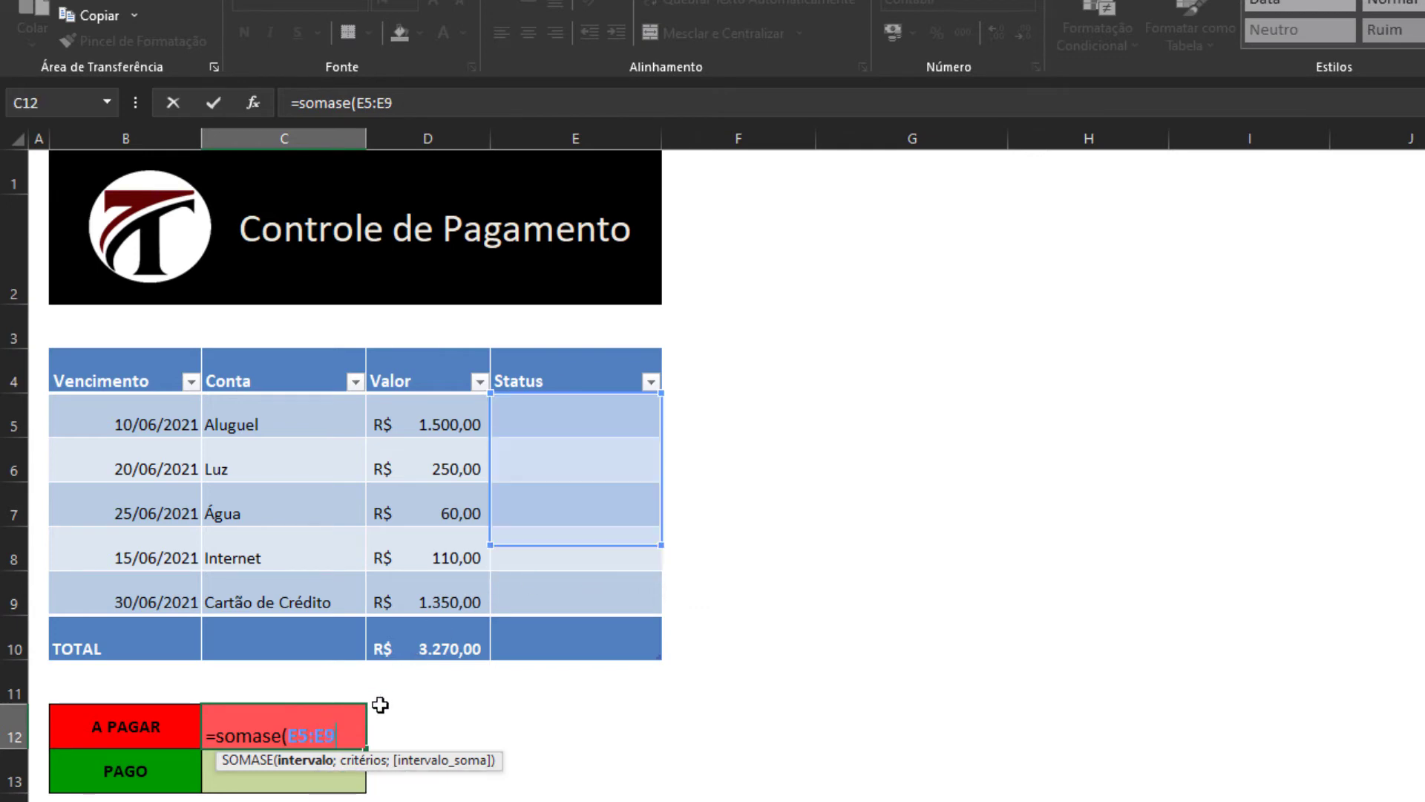
key(shift+Down)
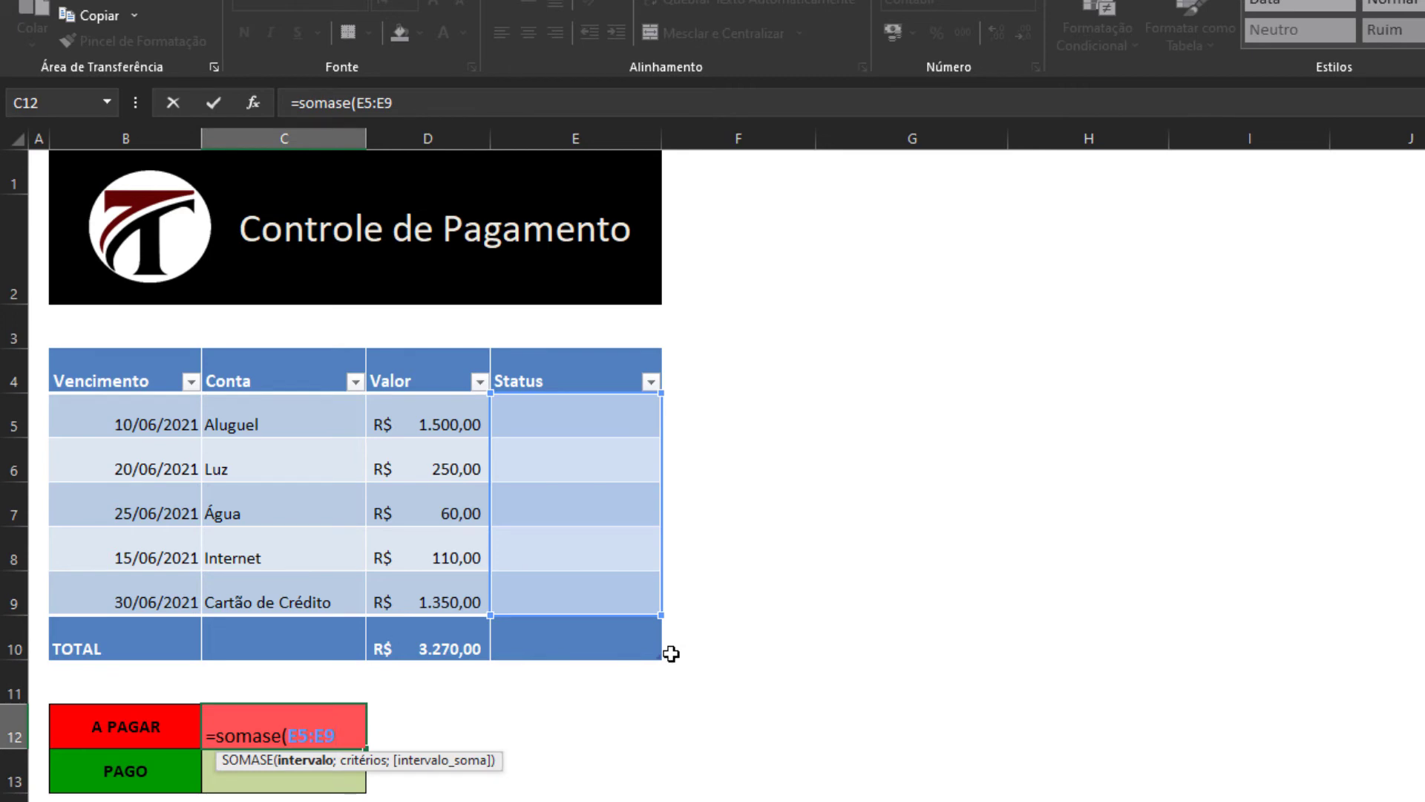
text(;)
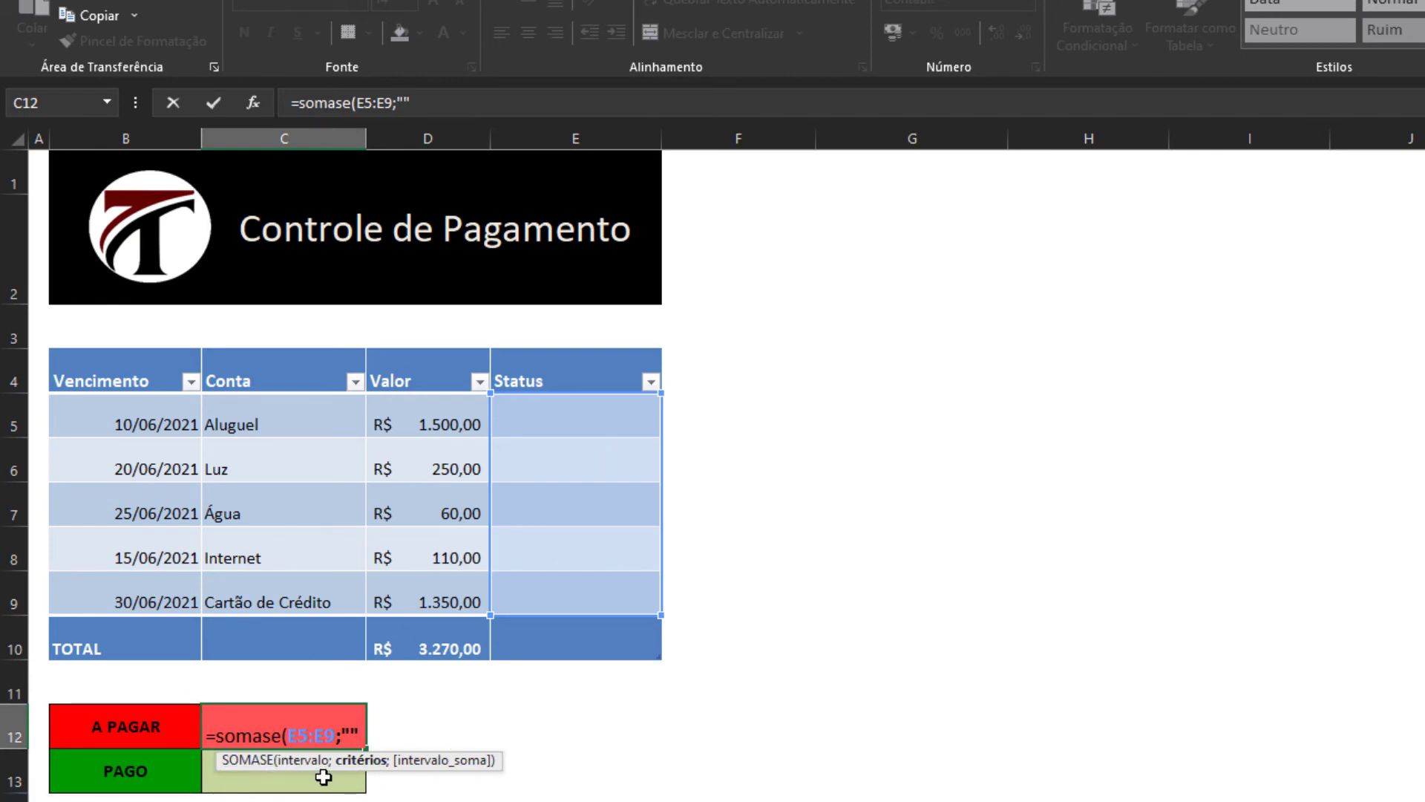
text(;)
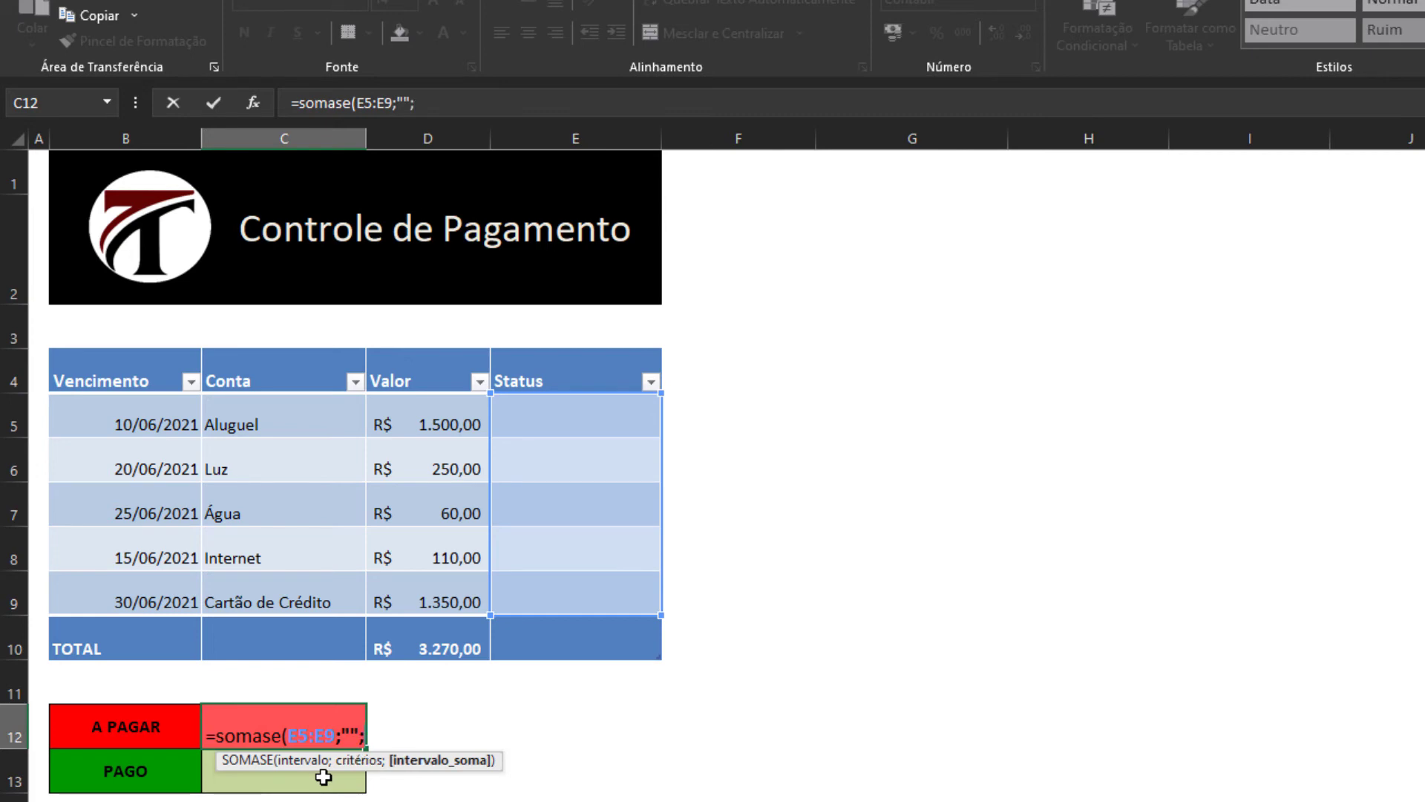
click(437, 419)
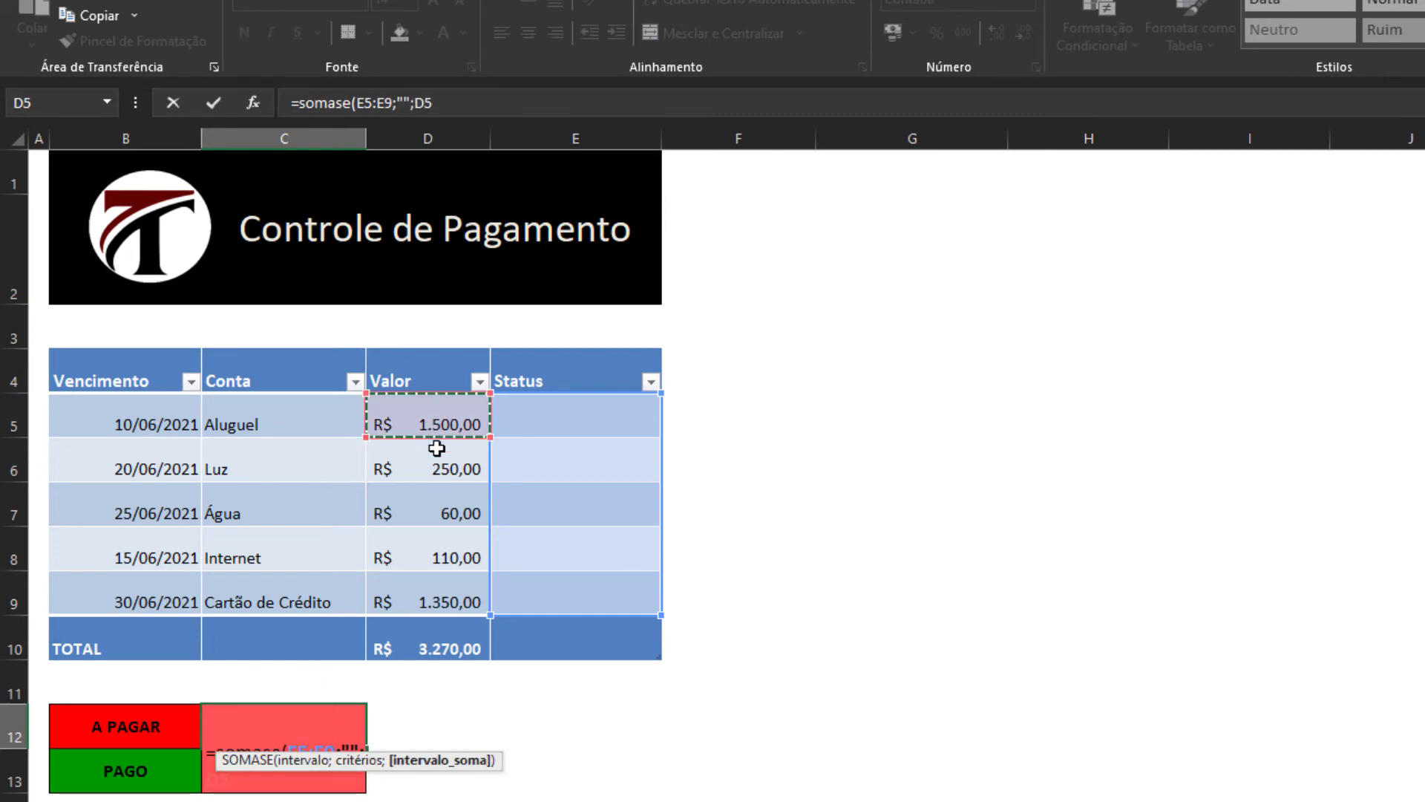
mouse_move(436, 448)
mouse_down()
mouse_move(440, 622)
mouse_move(438, 553)
mouse_up()
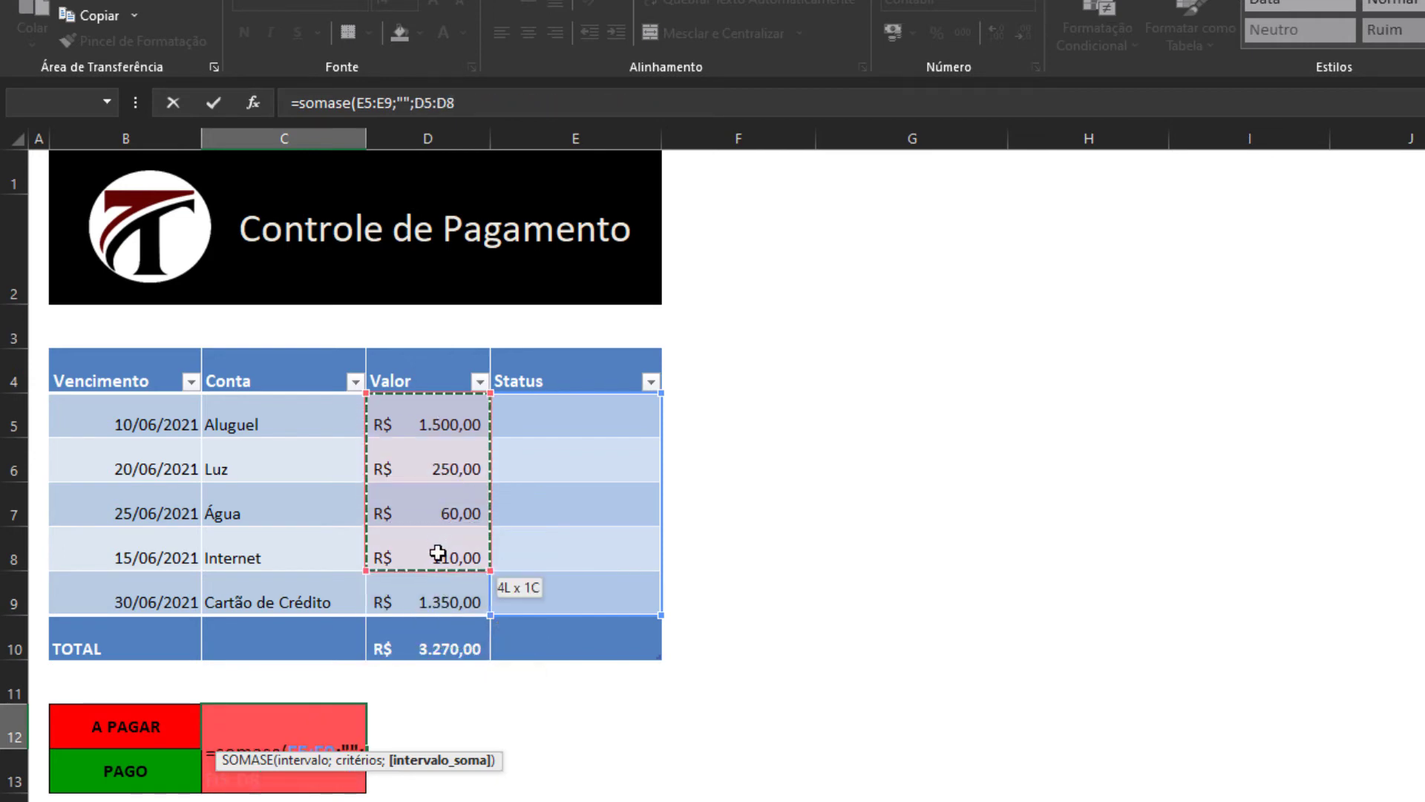
key(BackSpace)
text(9))
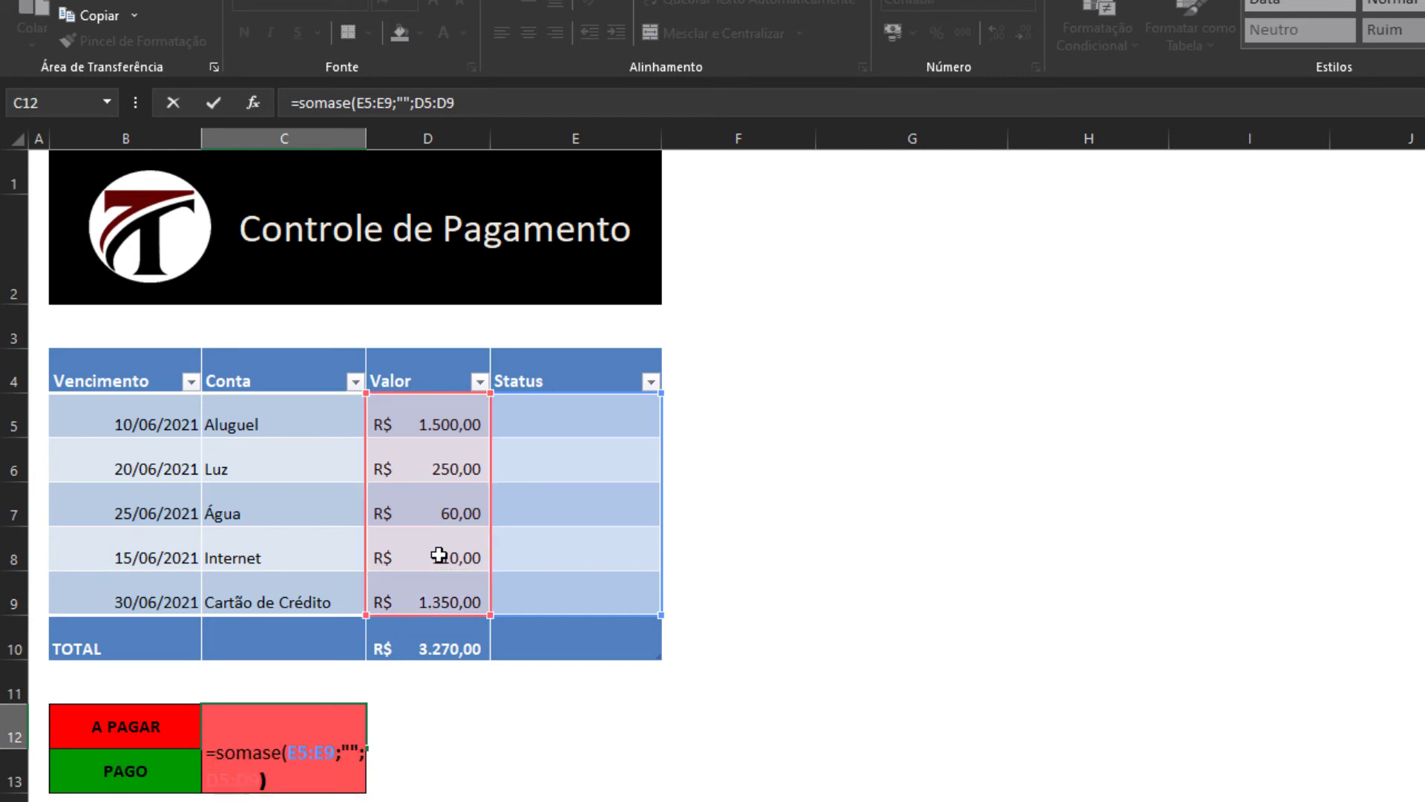
key(Return)
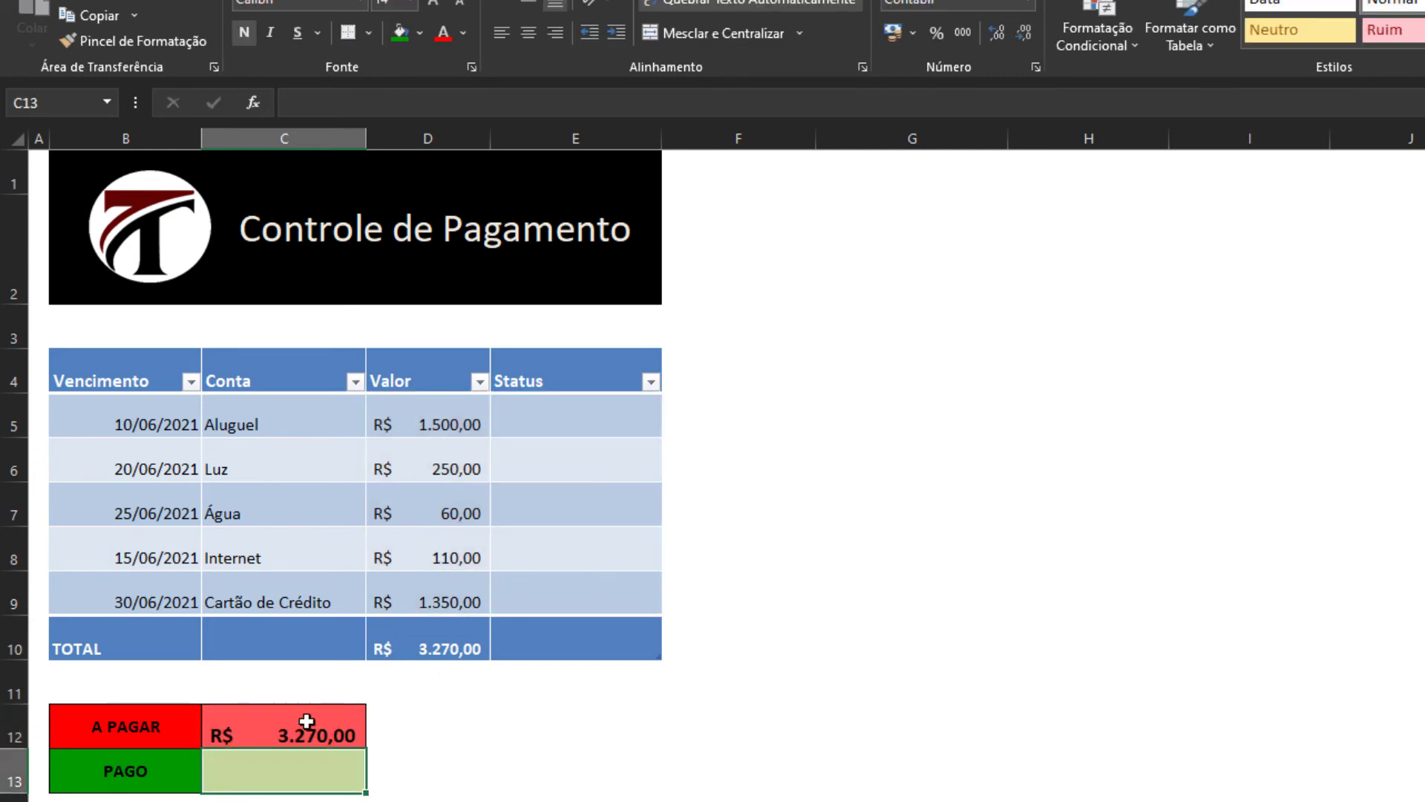
click(439, 643)
click(300, 722)
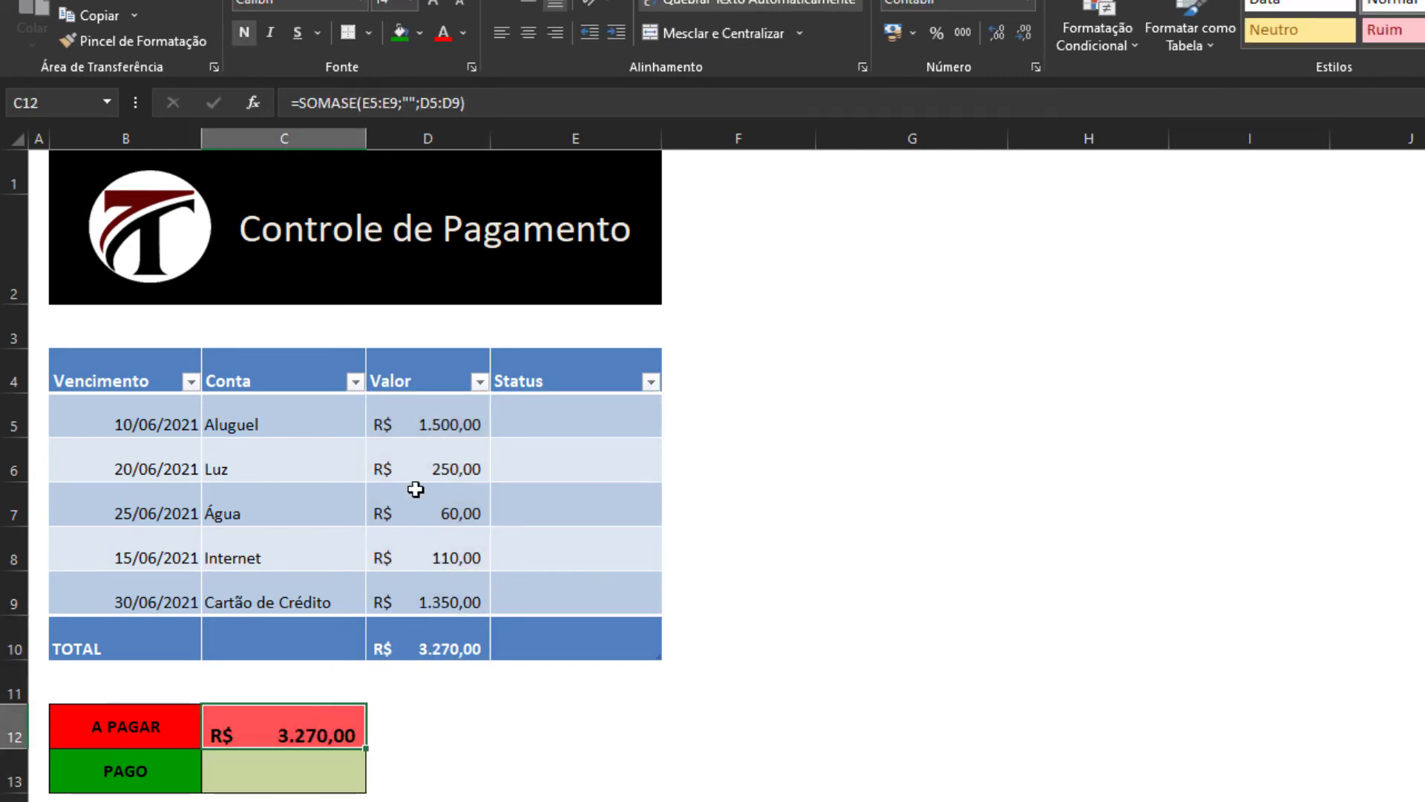
click(252, 786)
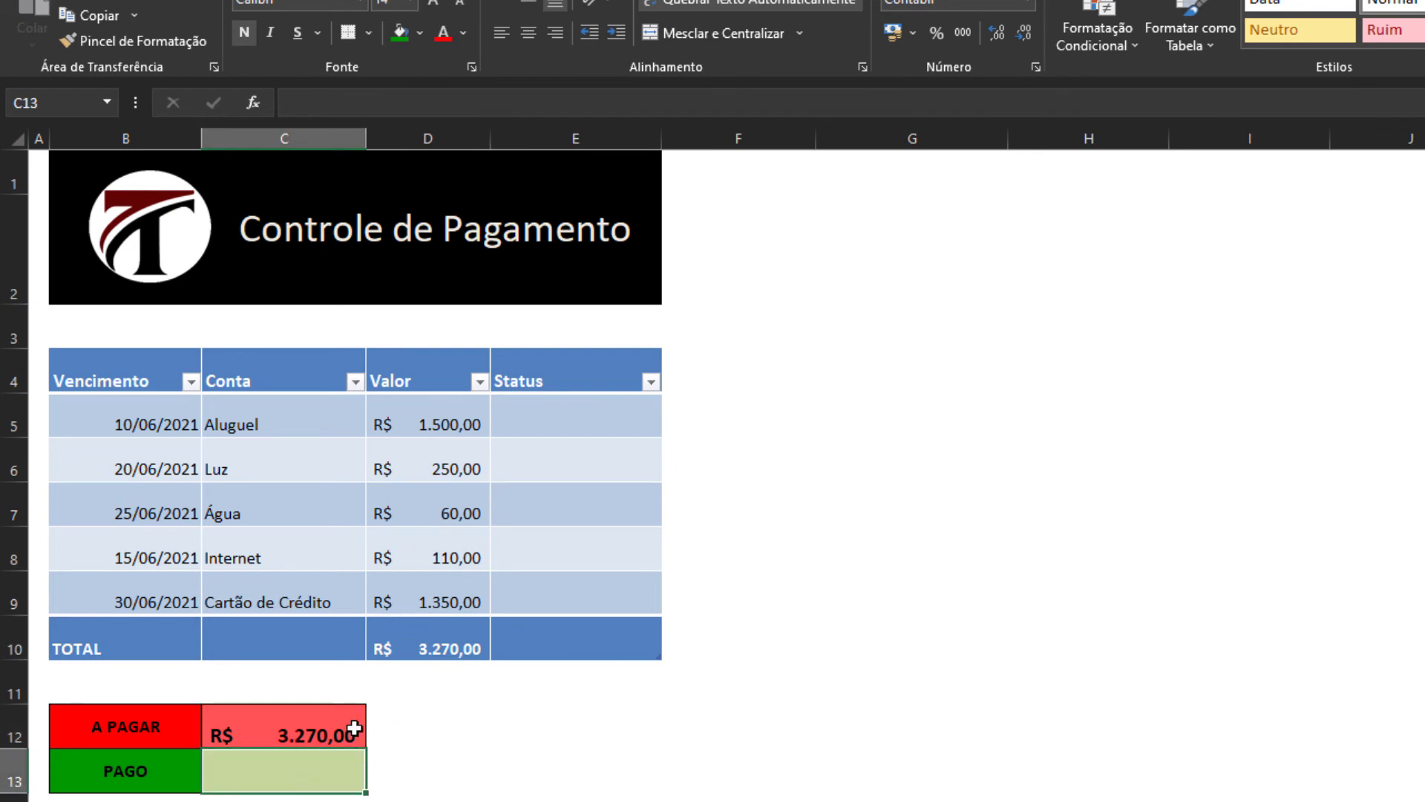
click(564, 423)
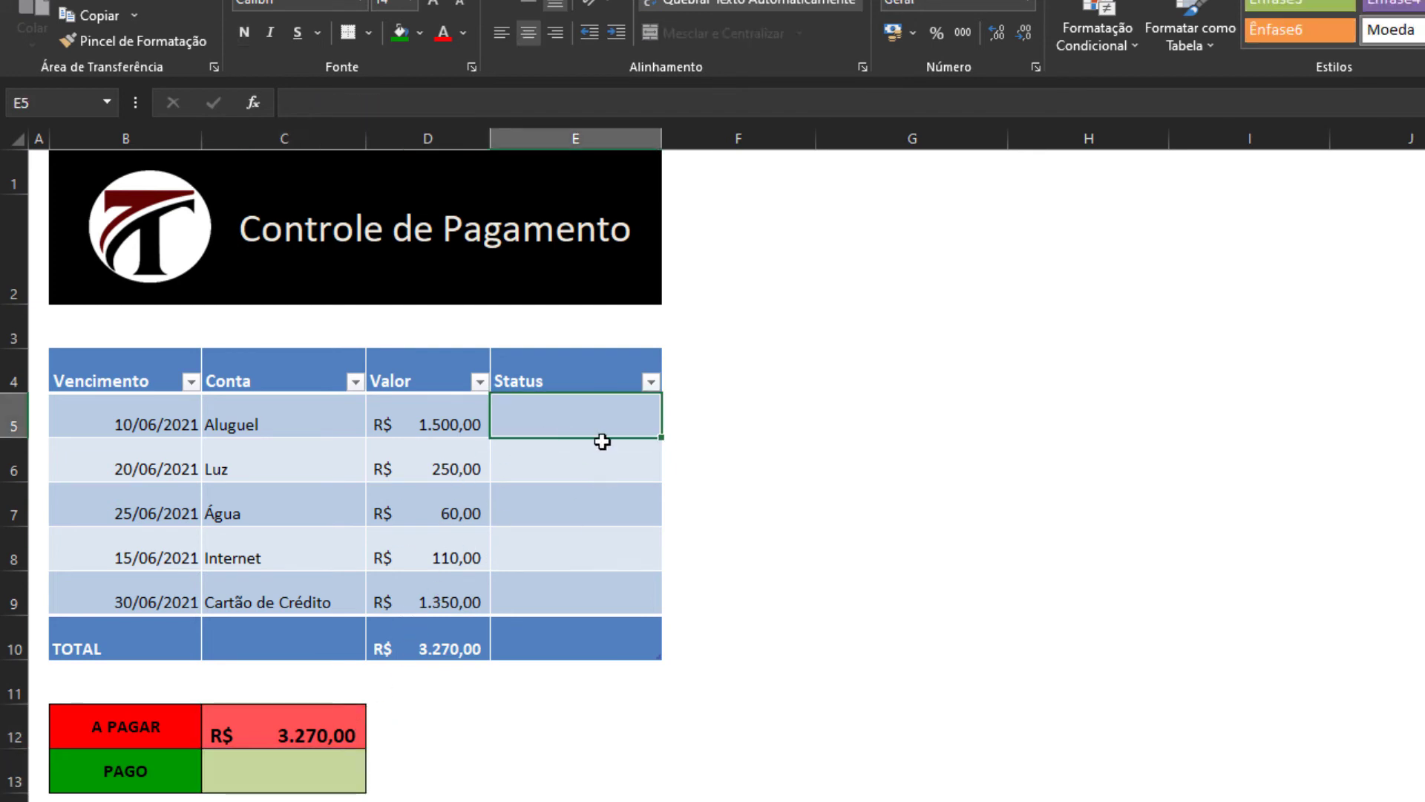
text(Pago)
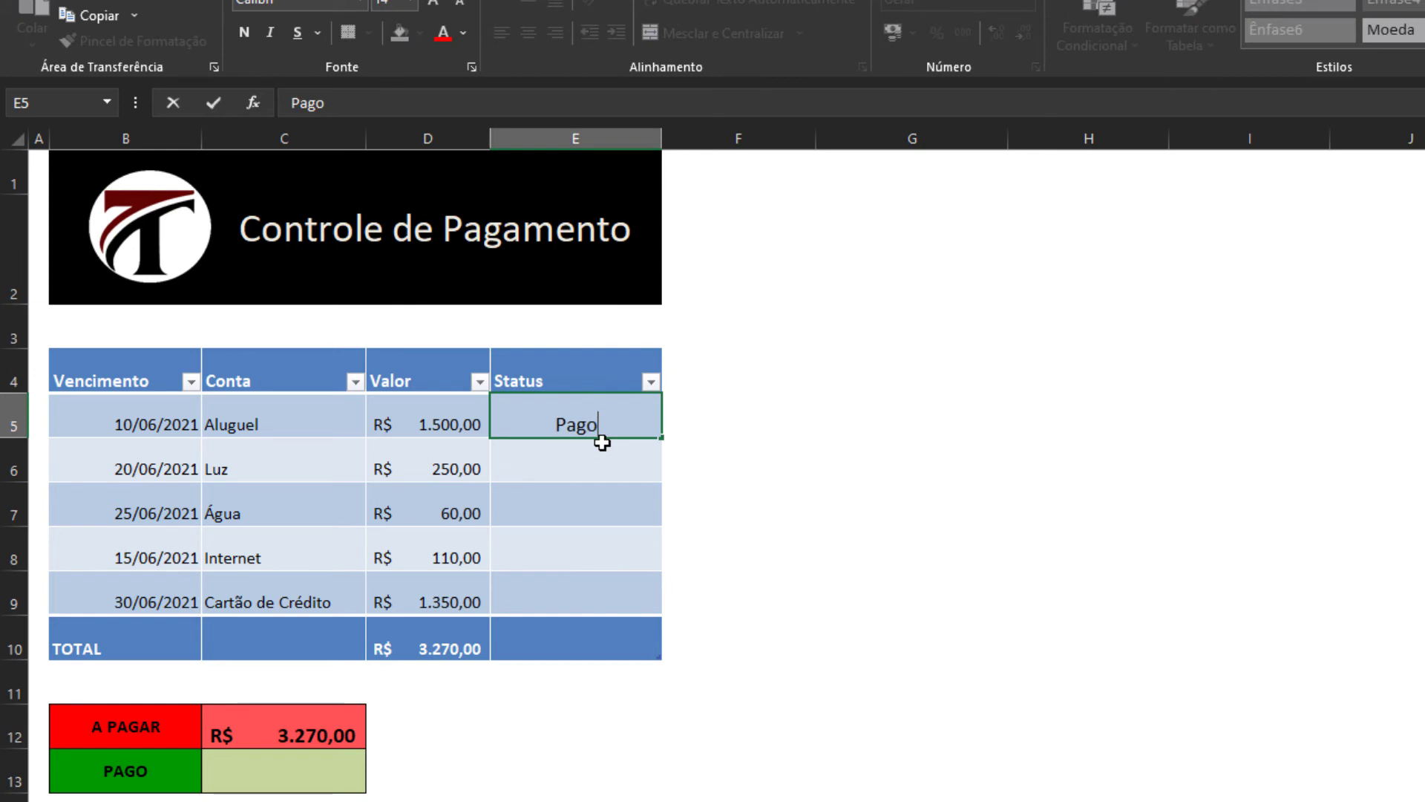
key(Return)
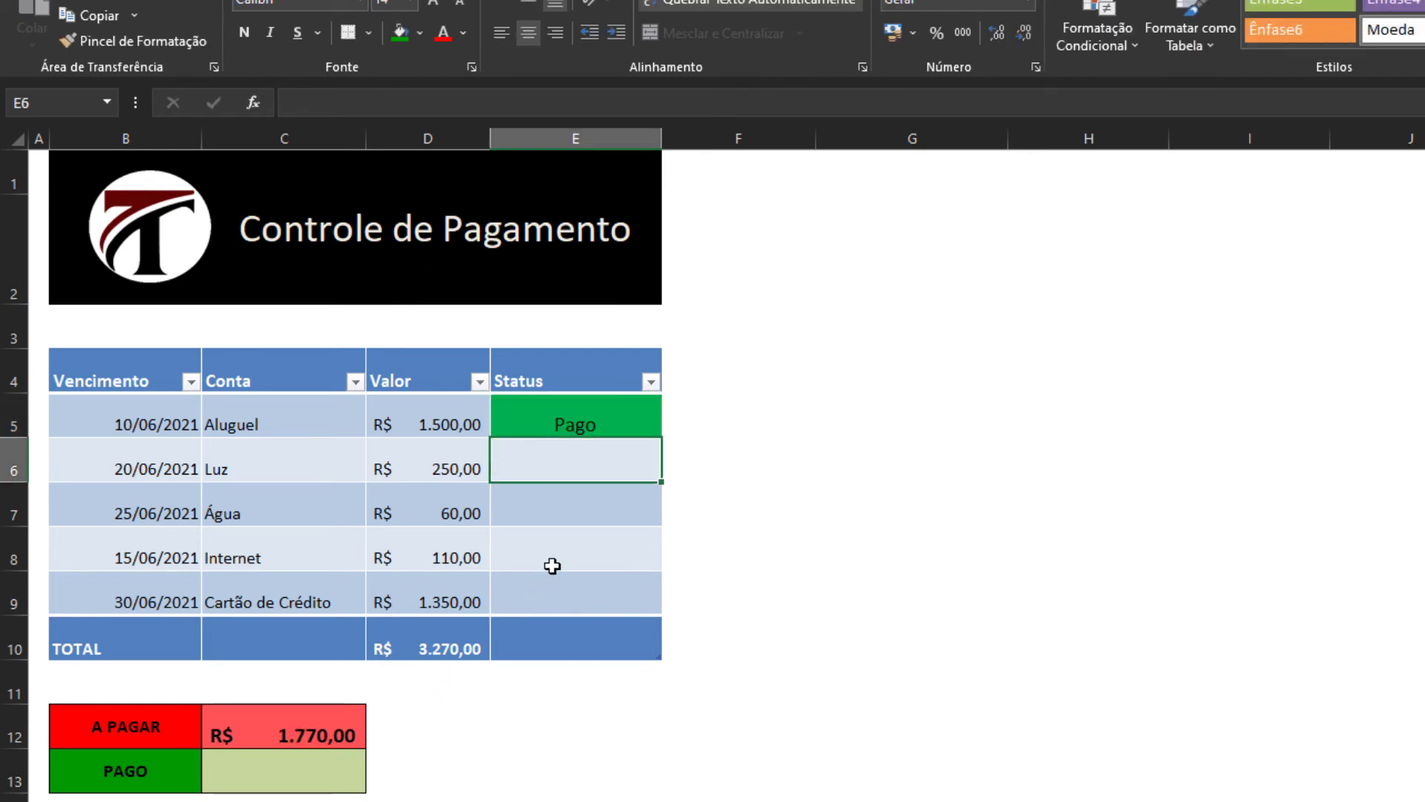
click(562, 549)
text(pago)
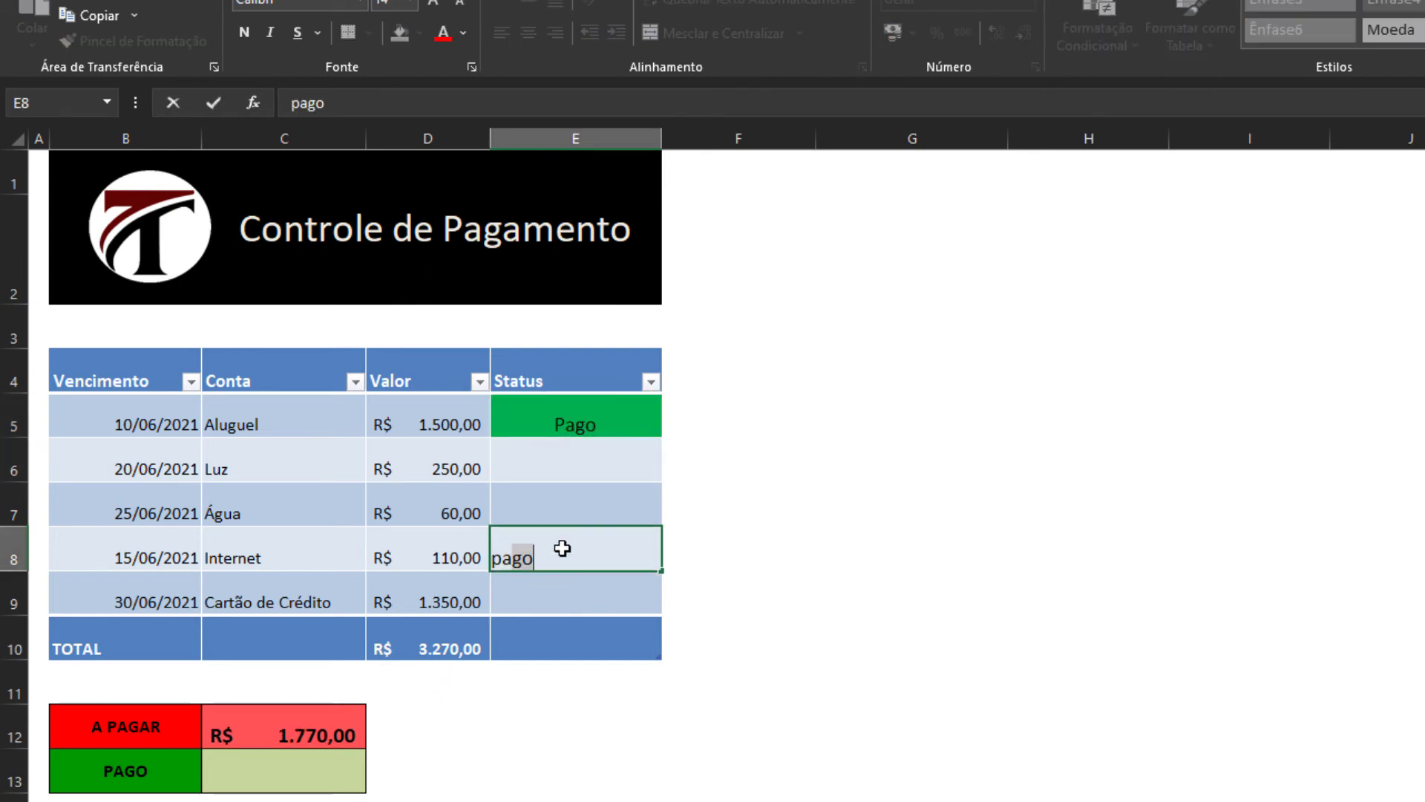
key(Return)
click(562, 548)
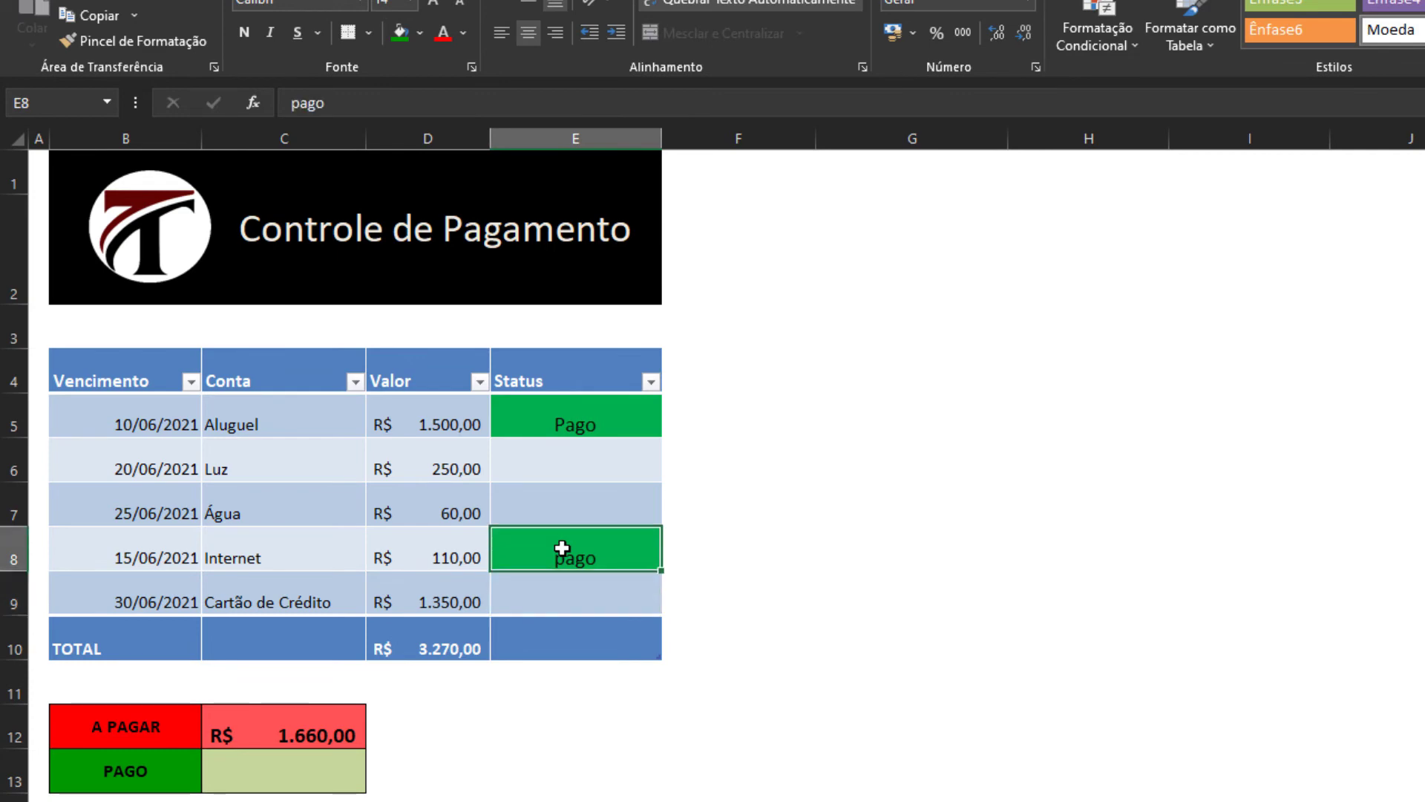
key(Delete)
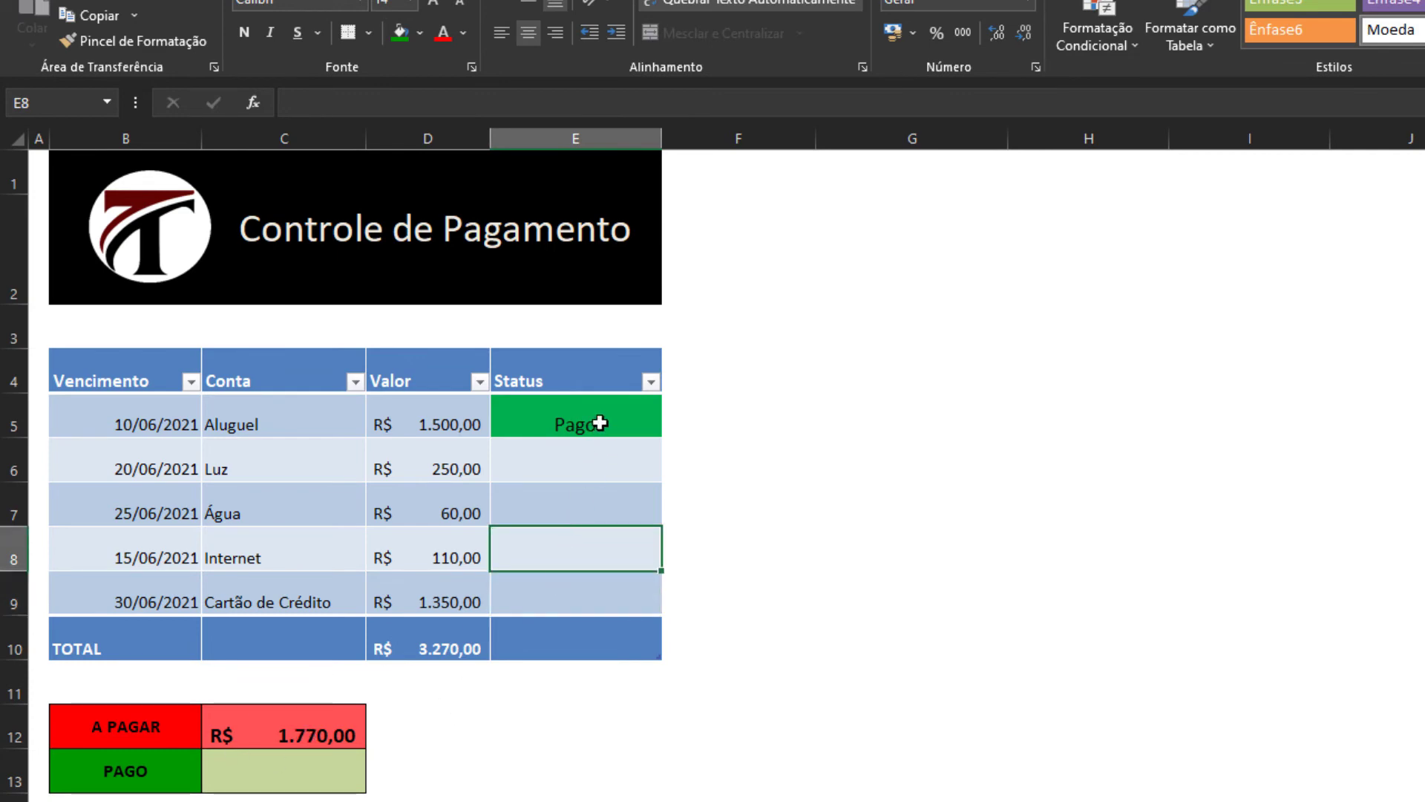
click(599, 422)
key(Delete)
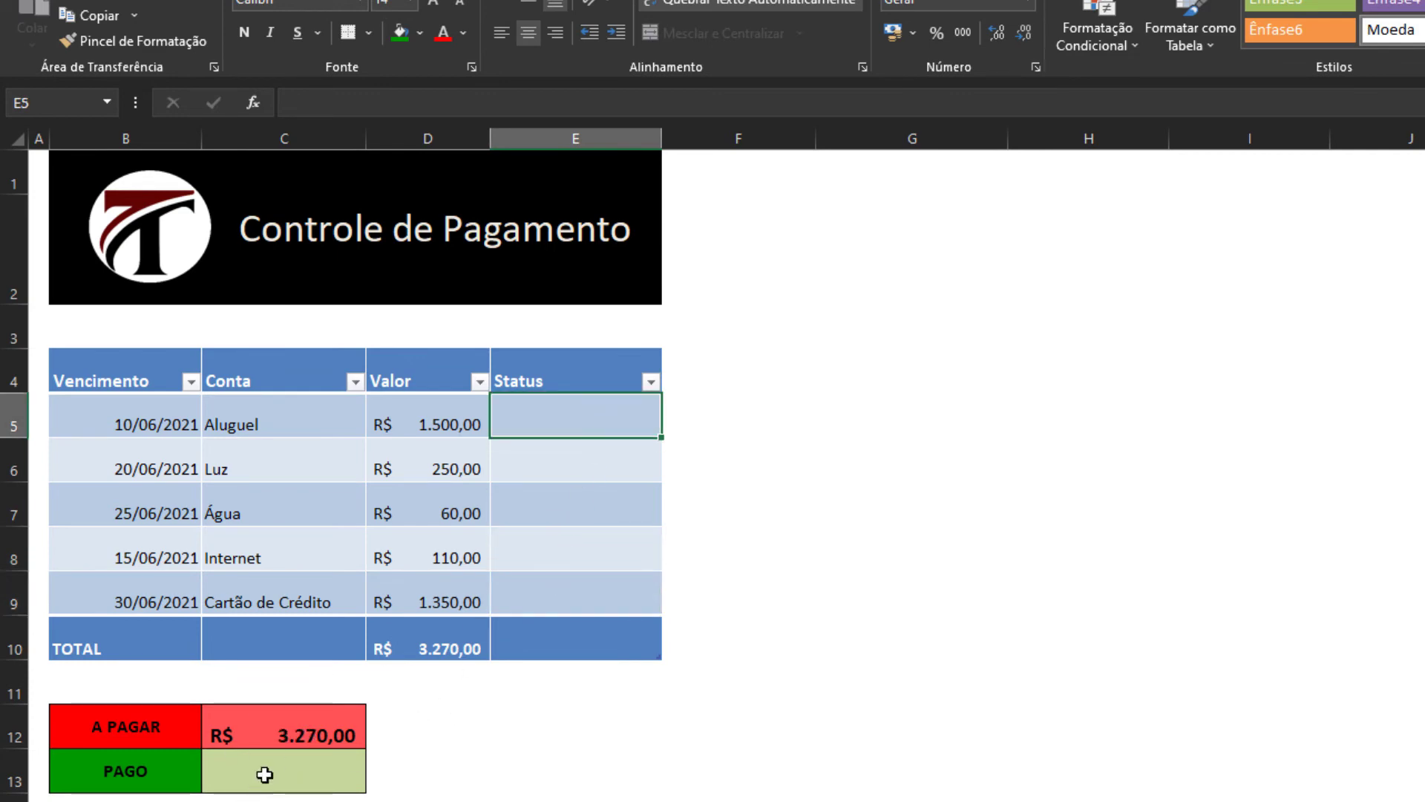
click(265, 775)
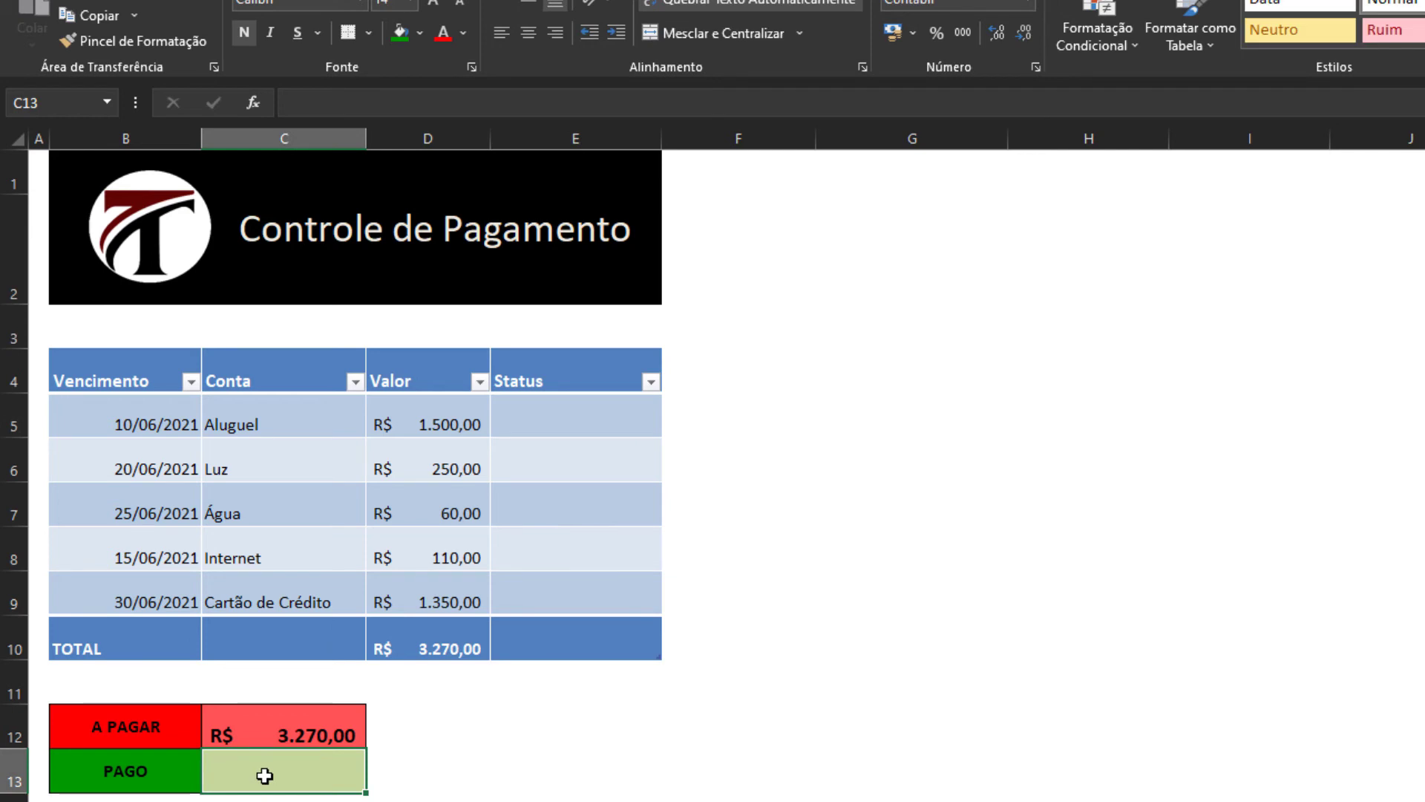
Enter =SOMASE(E5:E9;"pago";D5:D9) in the PAGO cell C13.
text(=soma)
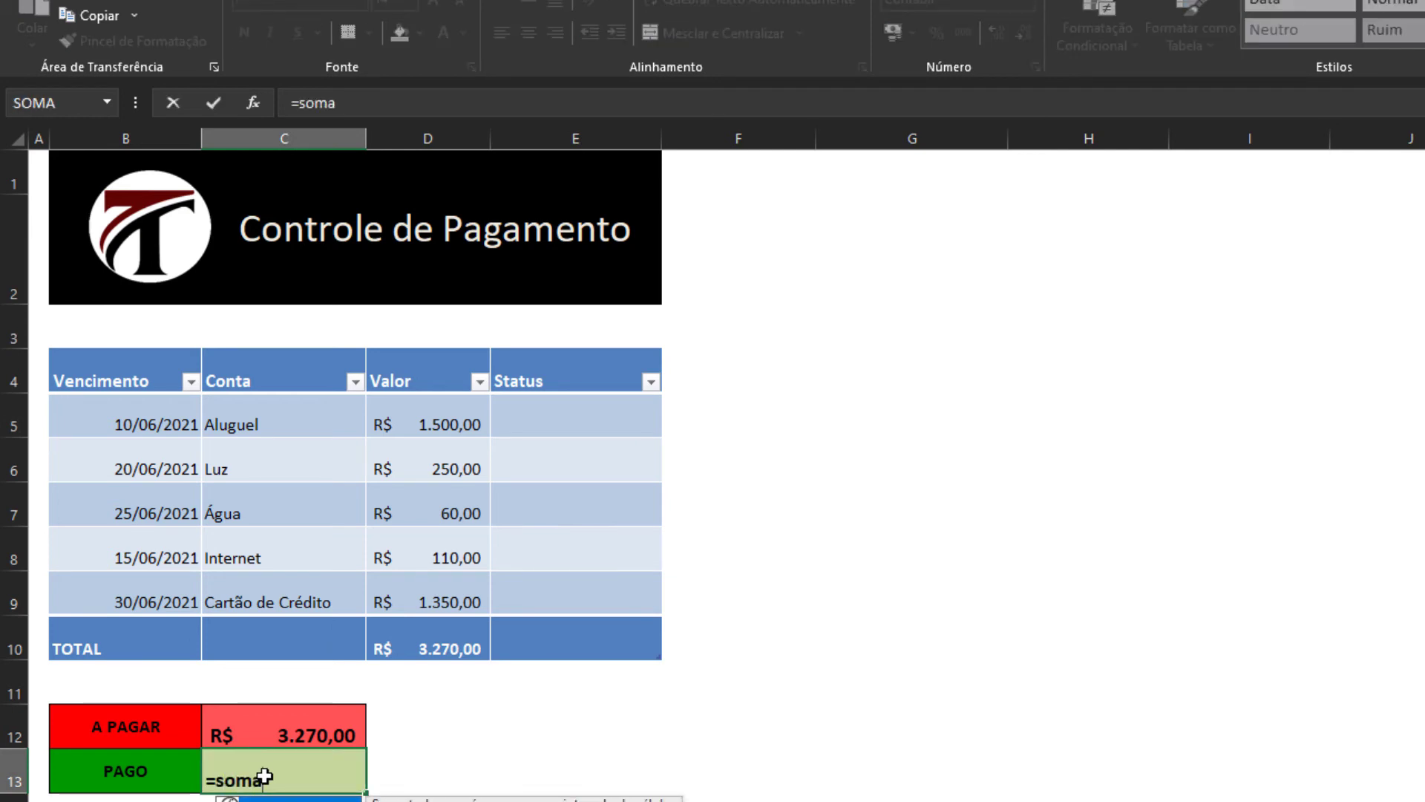
text(se()
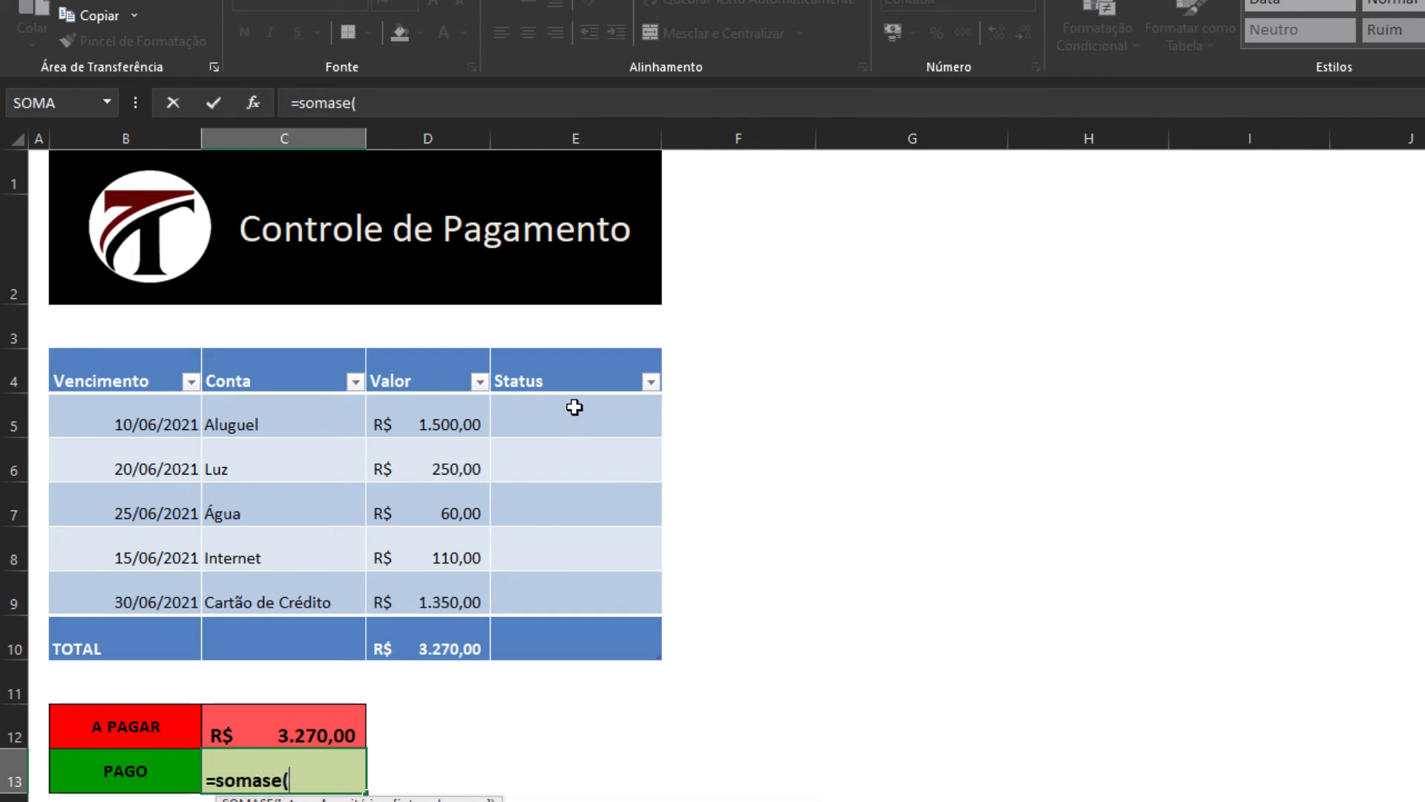
drag(575, 407, 550, 550)
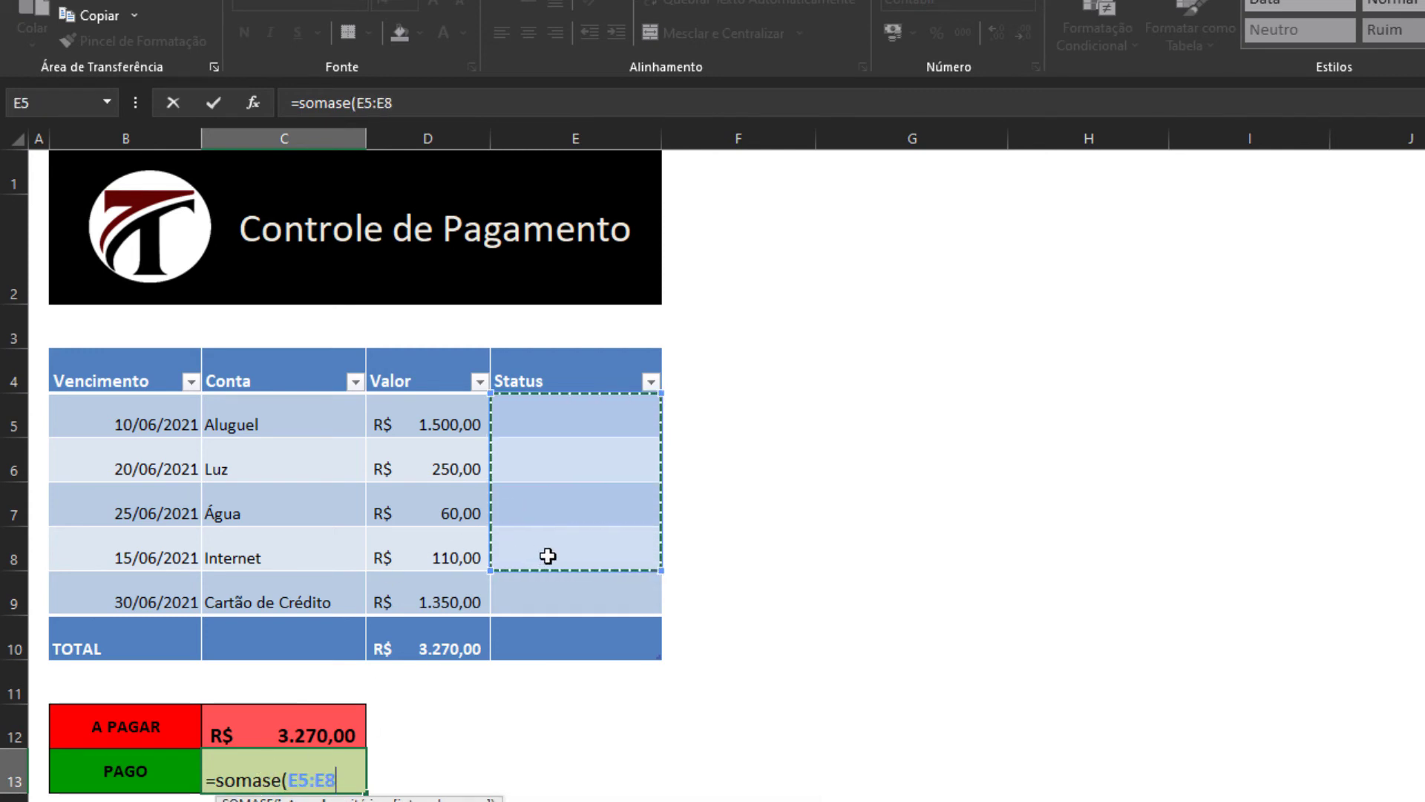
key(BackSpace)
text(9;"p)
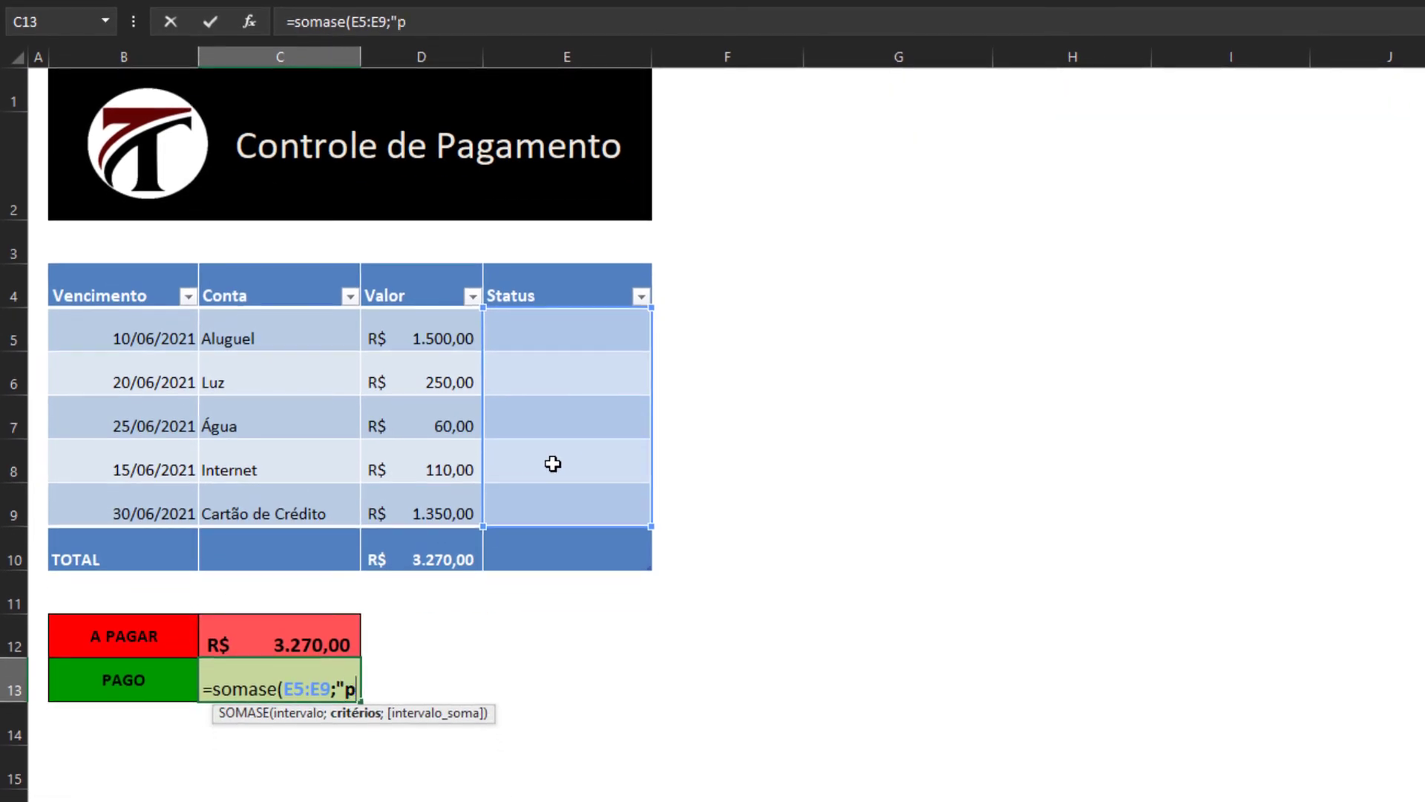
text(a)
key(BackSpace)
key(BackSpace)
text(pago)
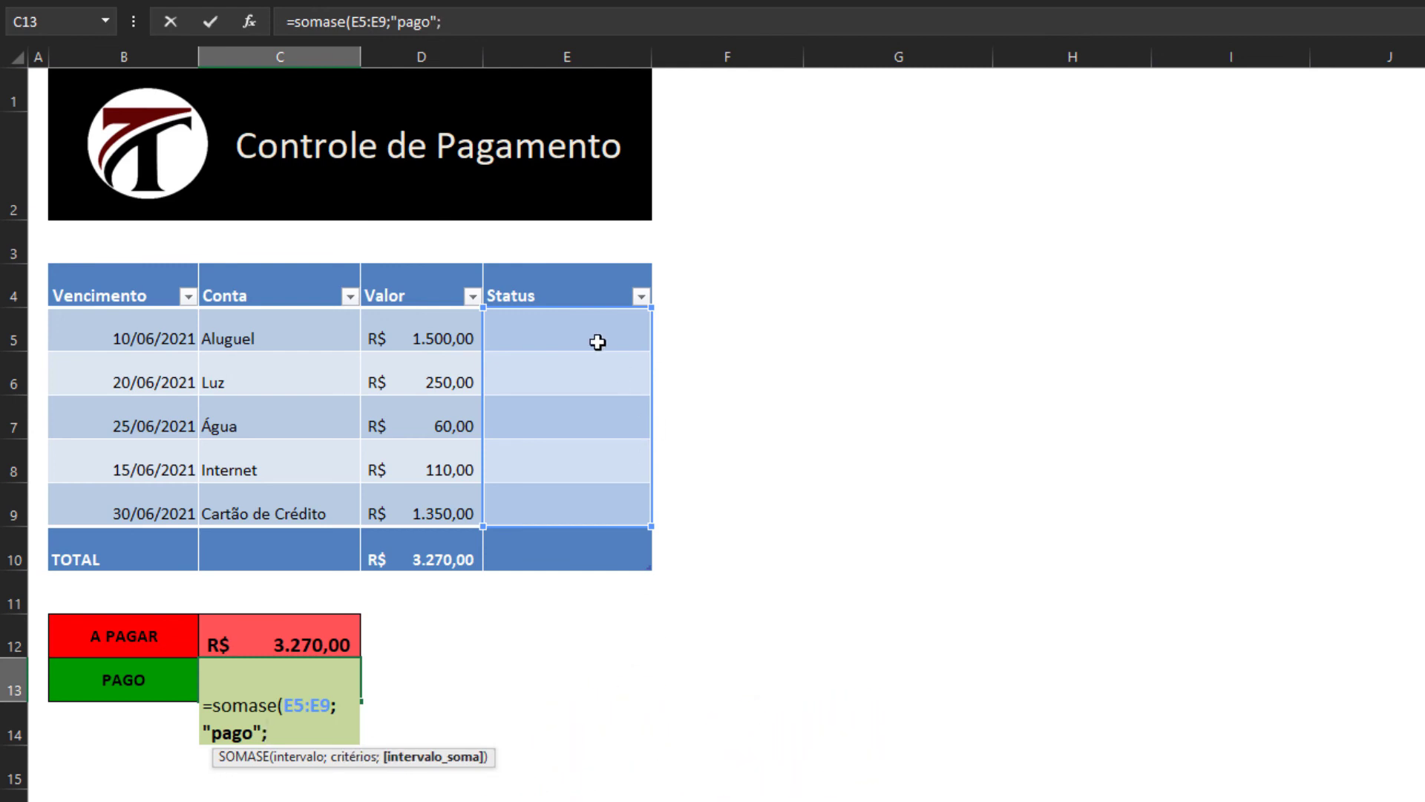
text(;)
click(441, 320)
drag(441, 321, 419, 517)
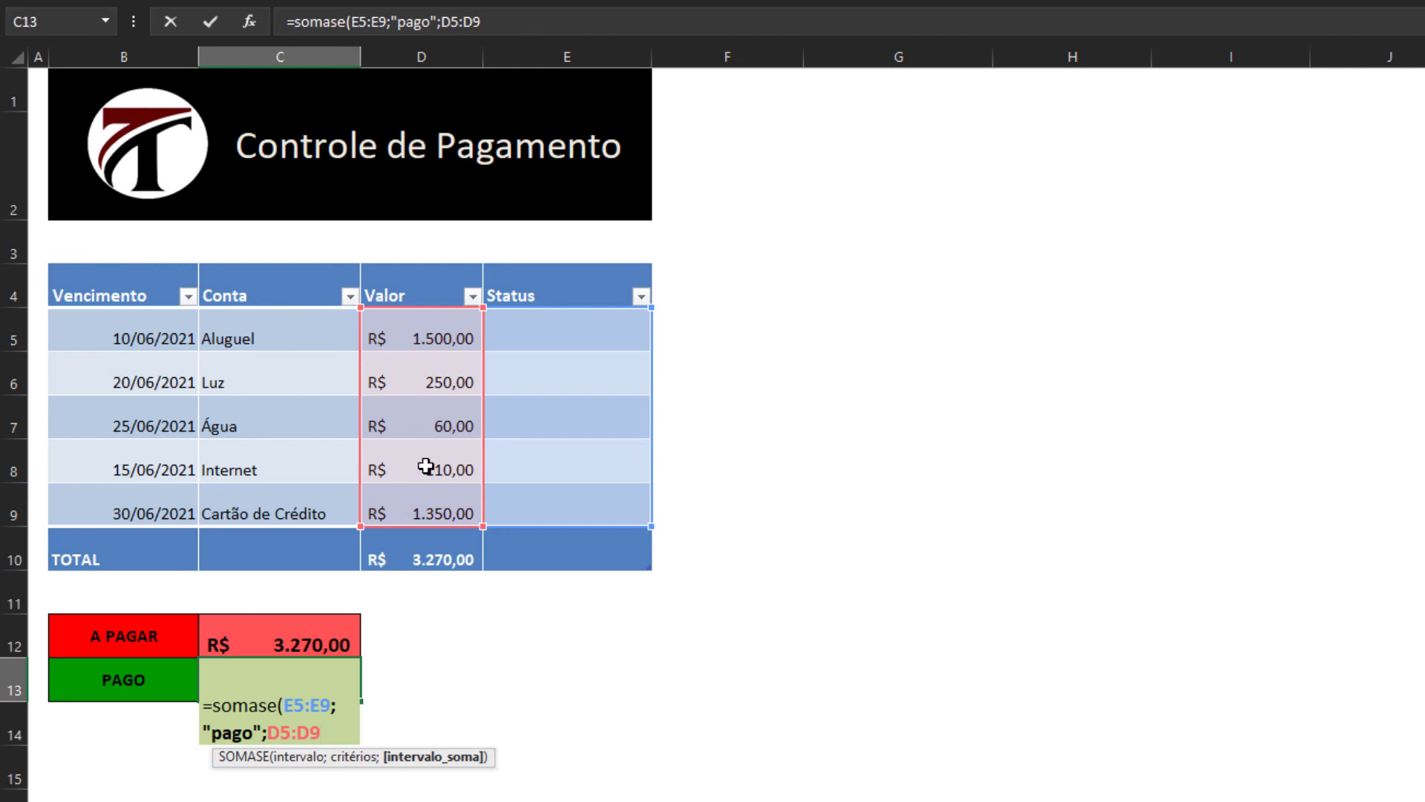
text())
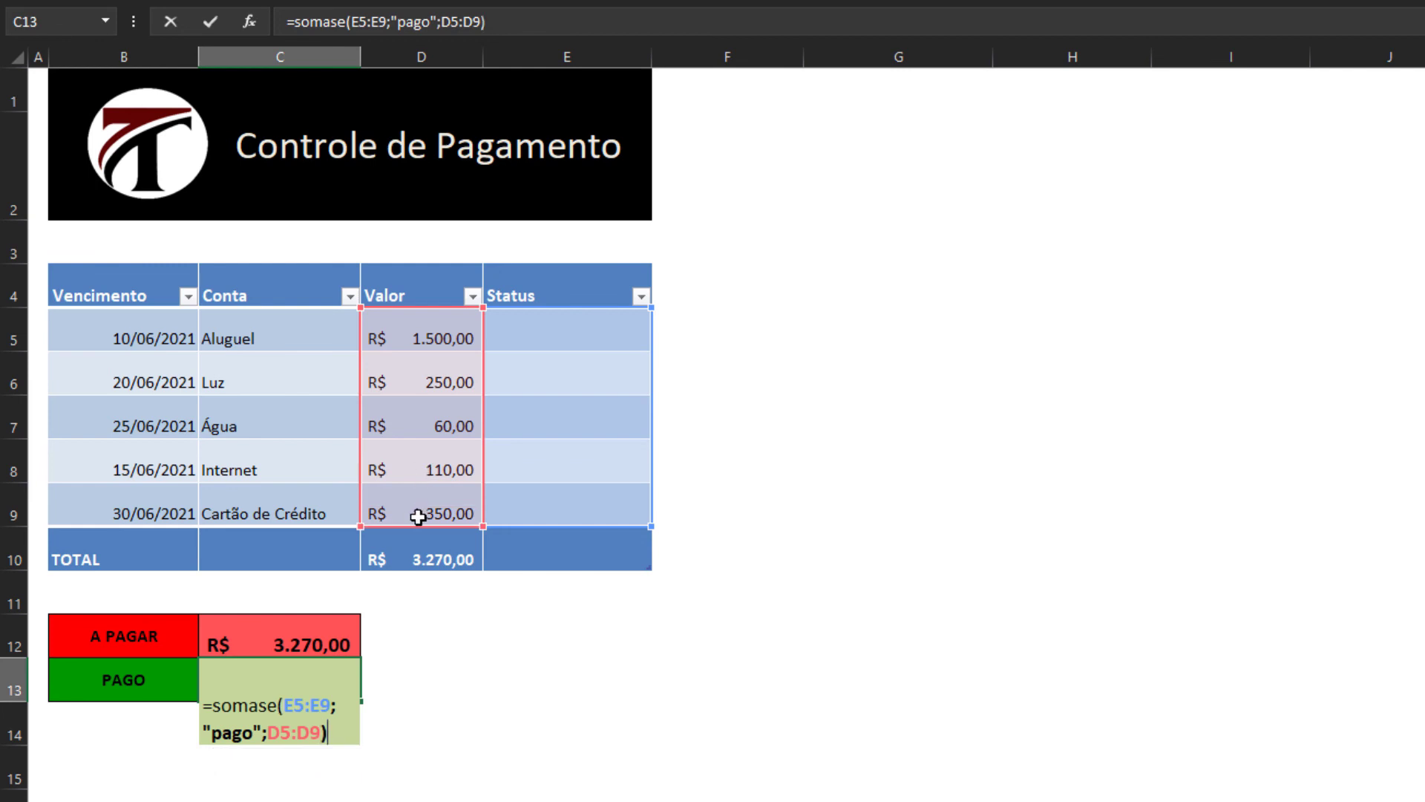
key(Return)
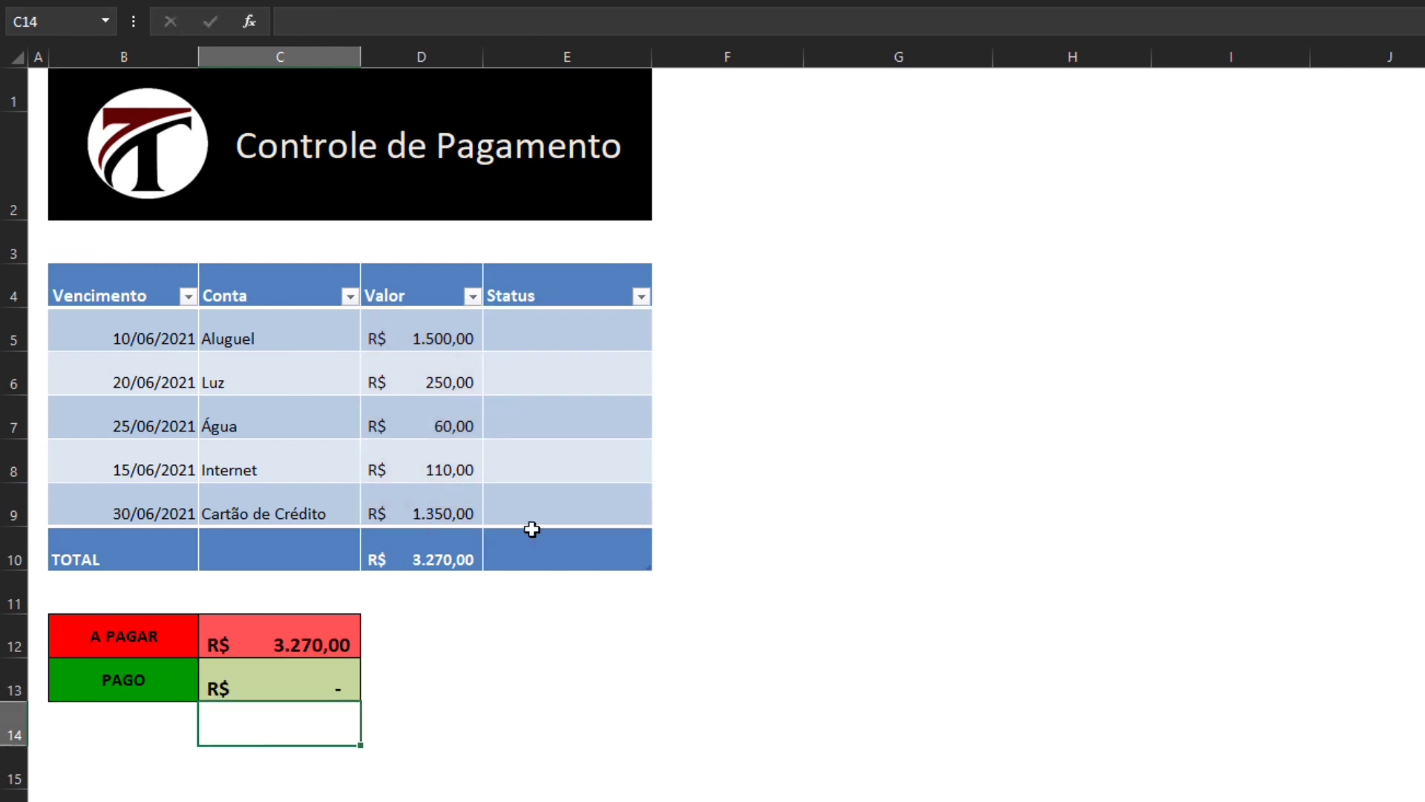
Mark Aluguel as Pago and try test words like 'ok' in Luz and Água.
click(595, 336)
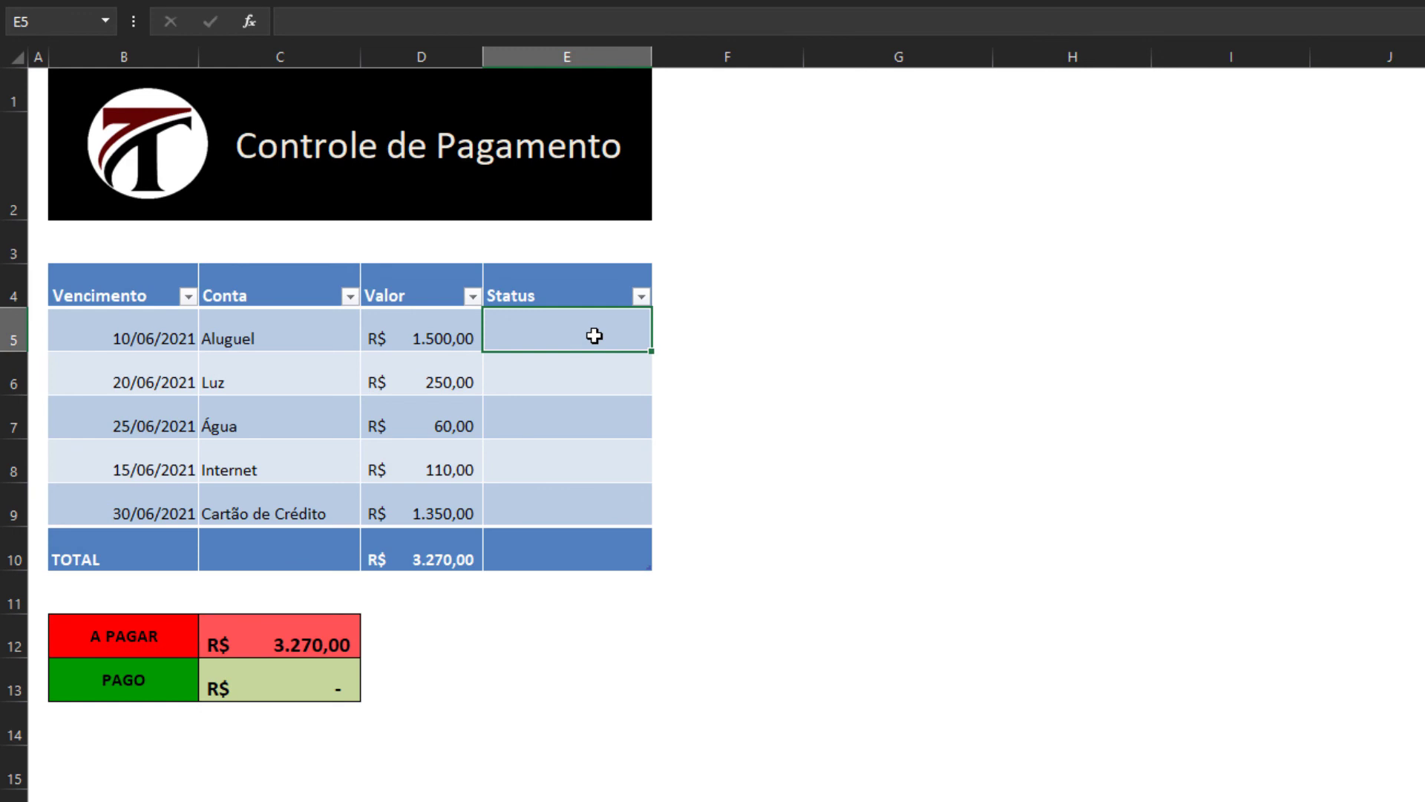
text(Pagop)
key(Return)
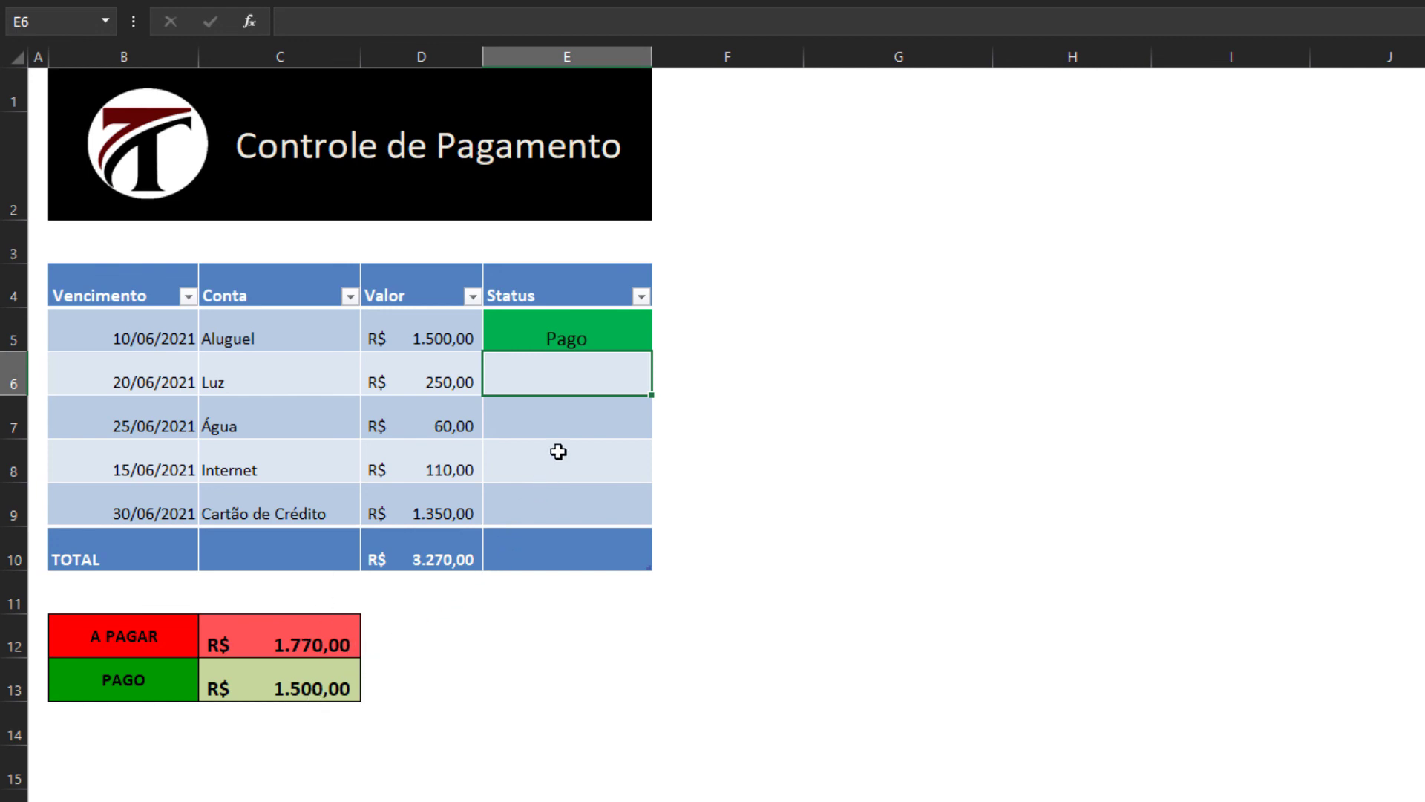
text(paldpasd)
key(Return)
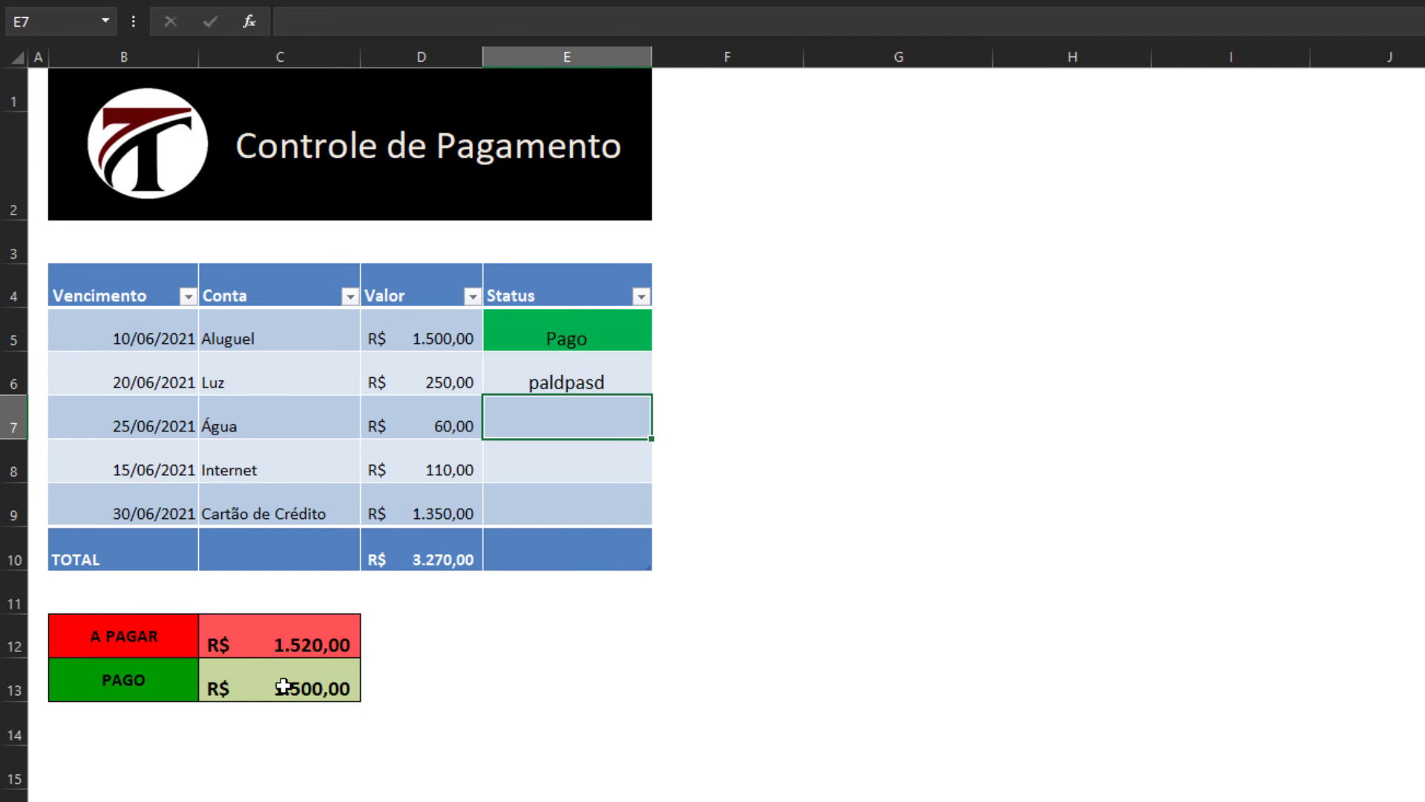
click(534, 373)
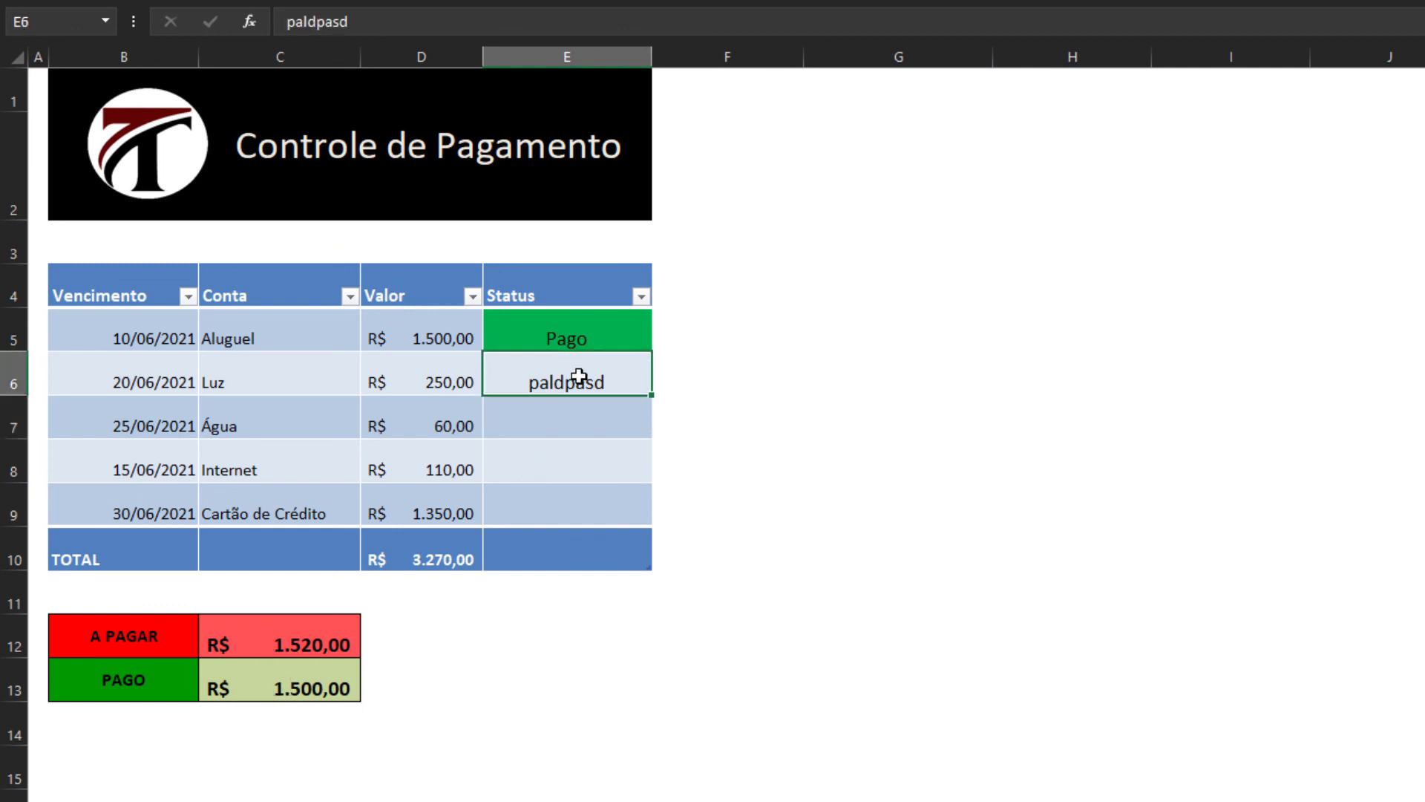
text(ok)
key(Return)
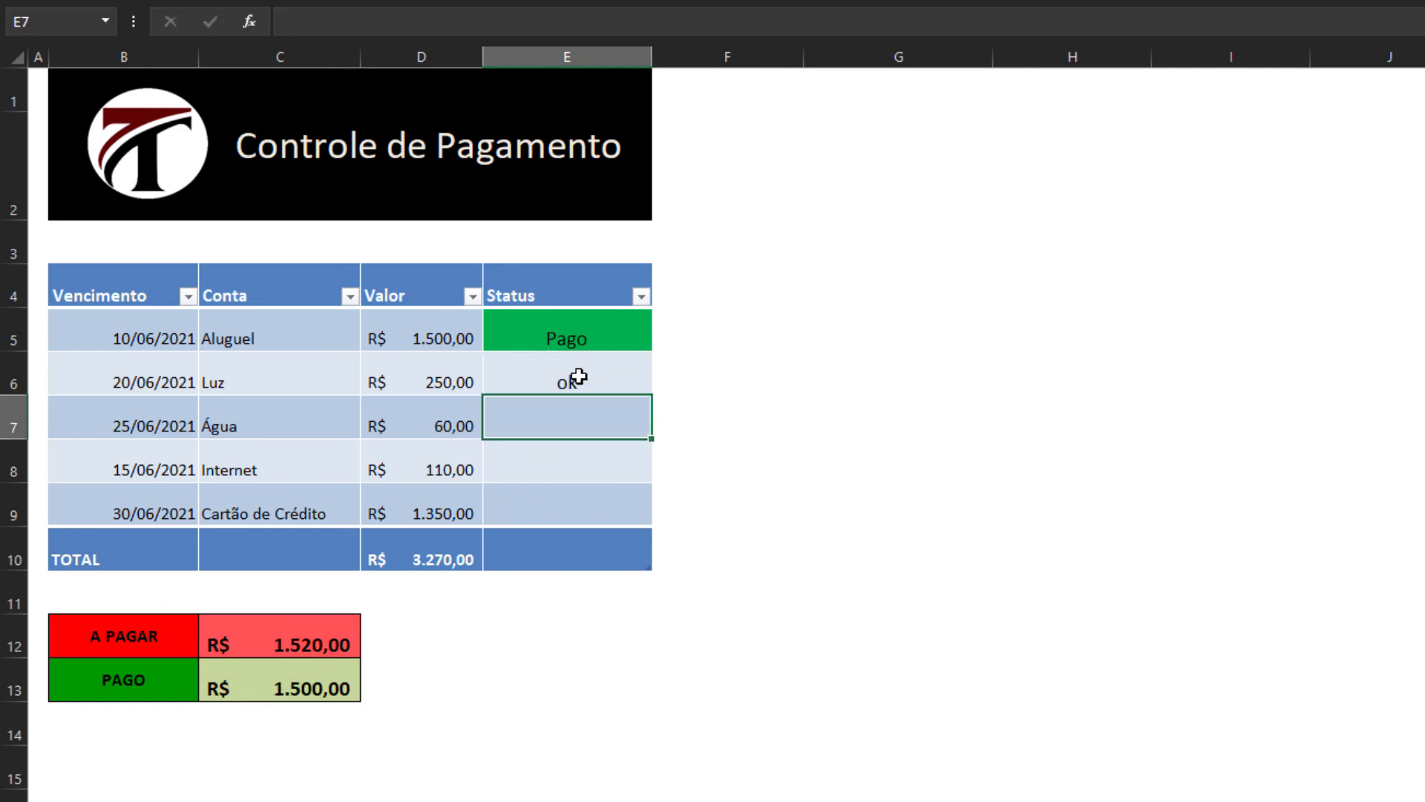
text(ok)
key(Return)
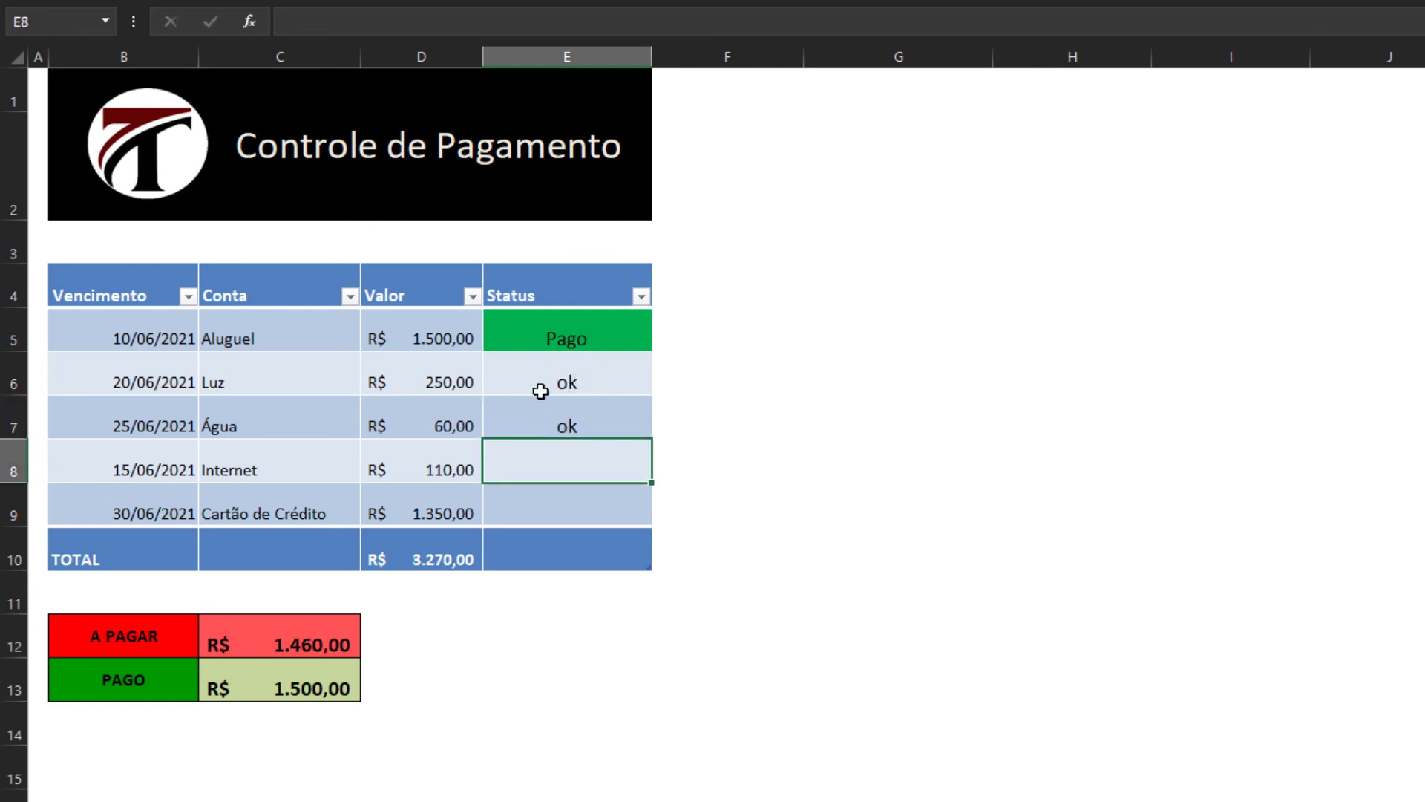
Set Luz, Água and Internet to Pago, bringing PAGO to R$ 1.920,00.
click(561, 391)
text(Pago)
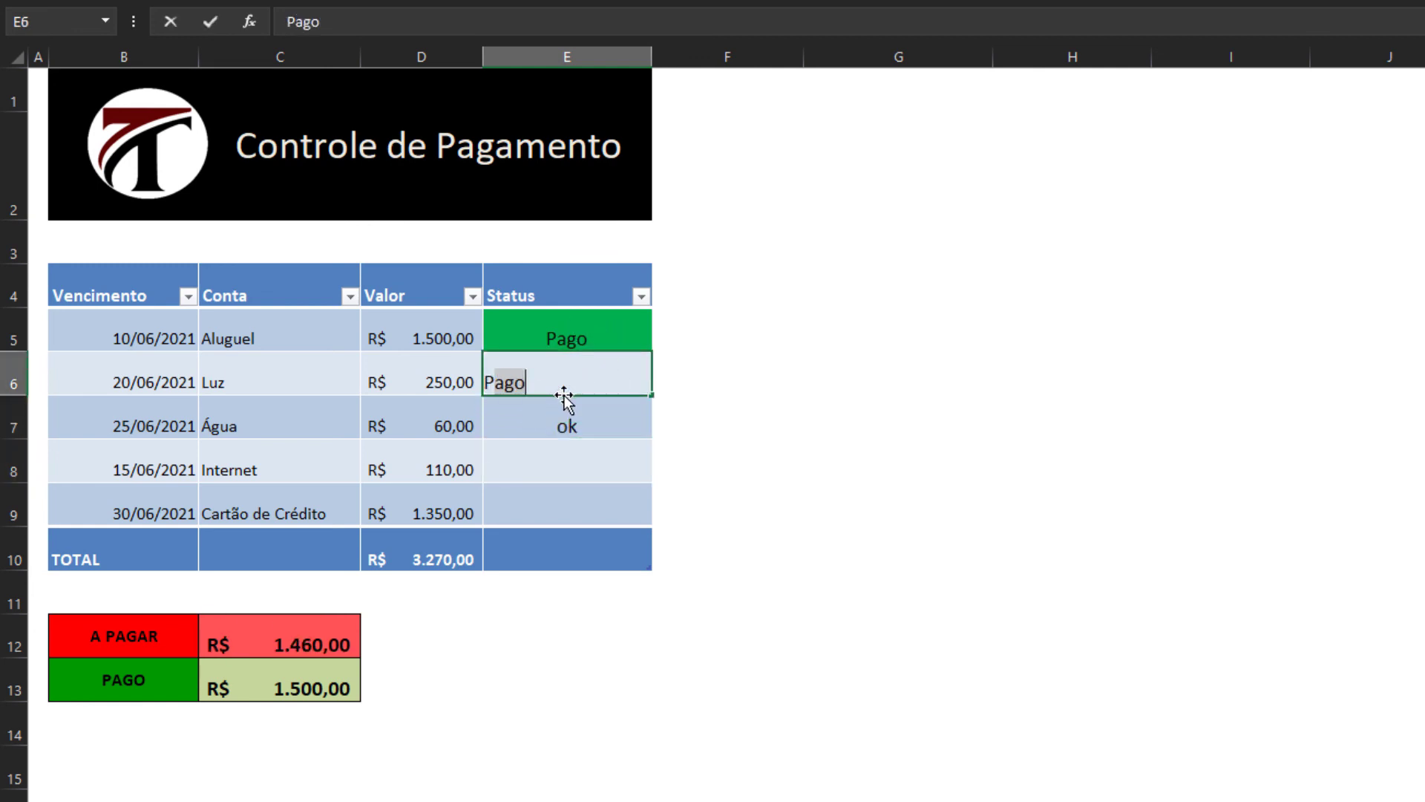
key(Return)
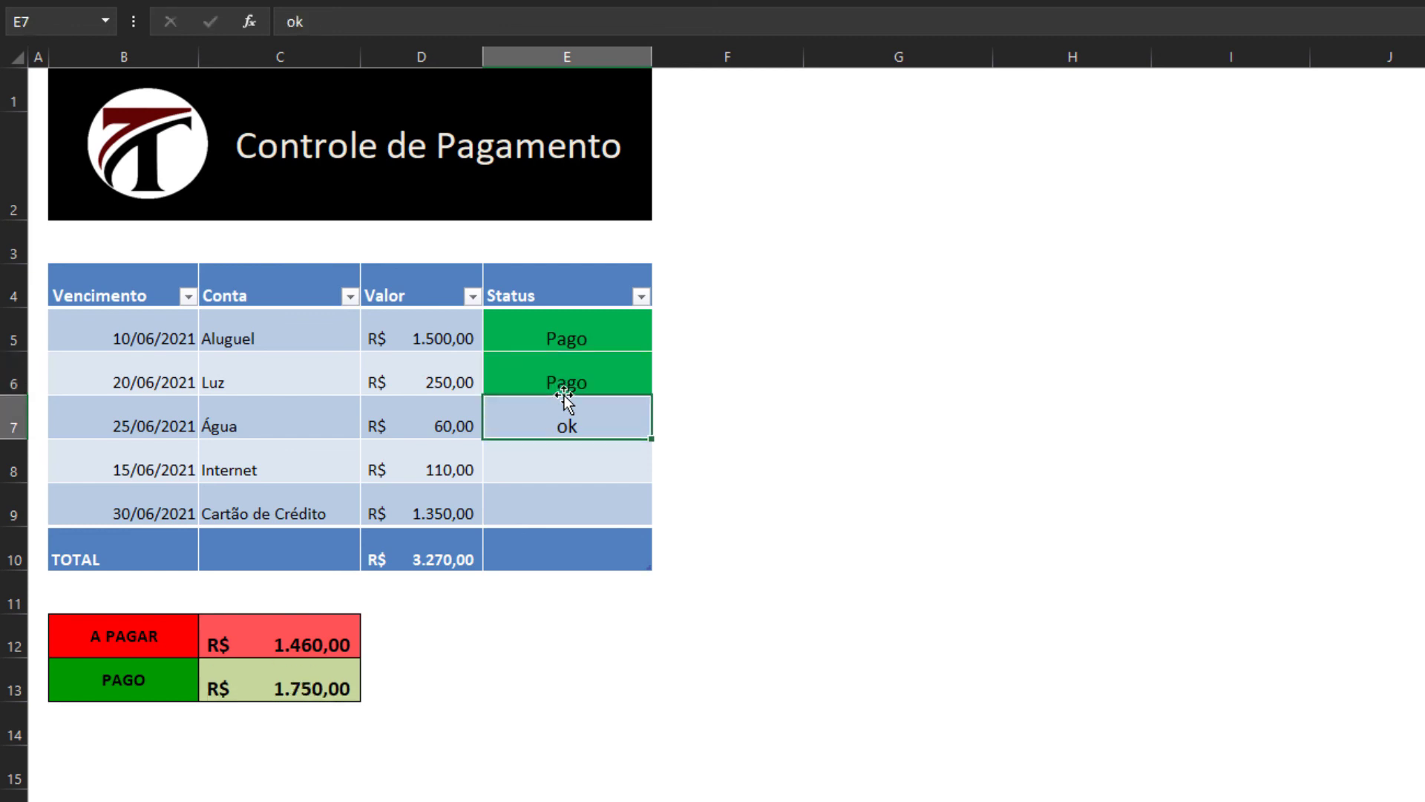
text(Pago)
key(Return)
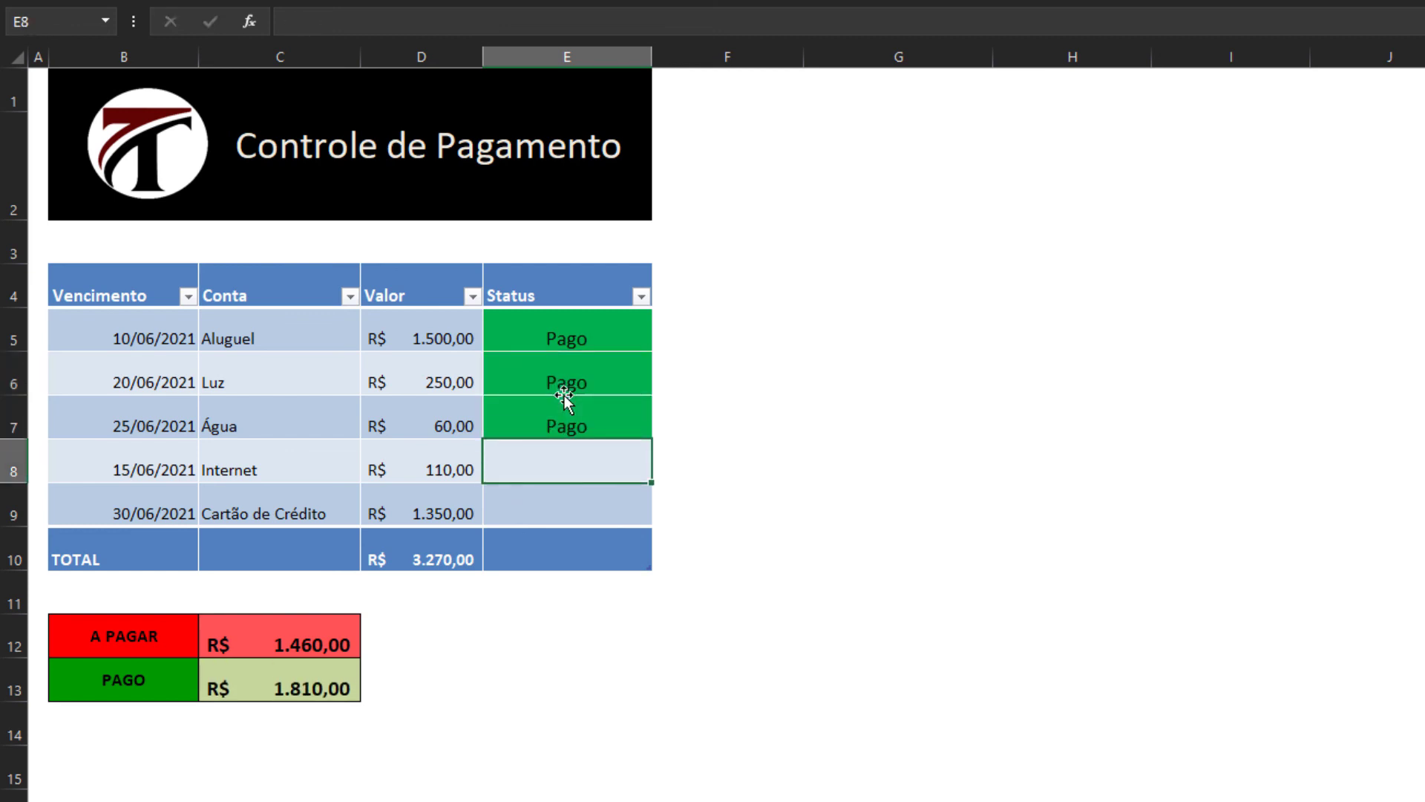
text(Paho)
key(BackSpace)
key(BackSpace)
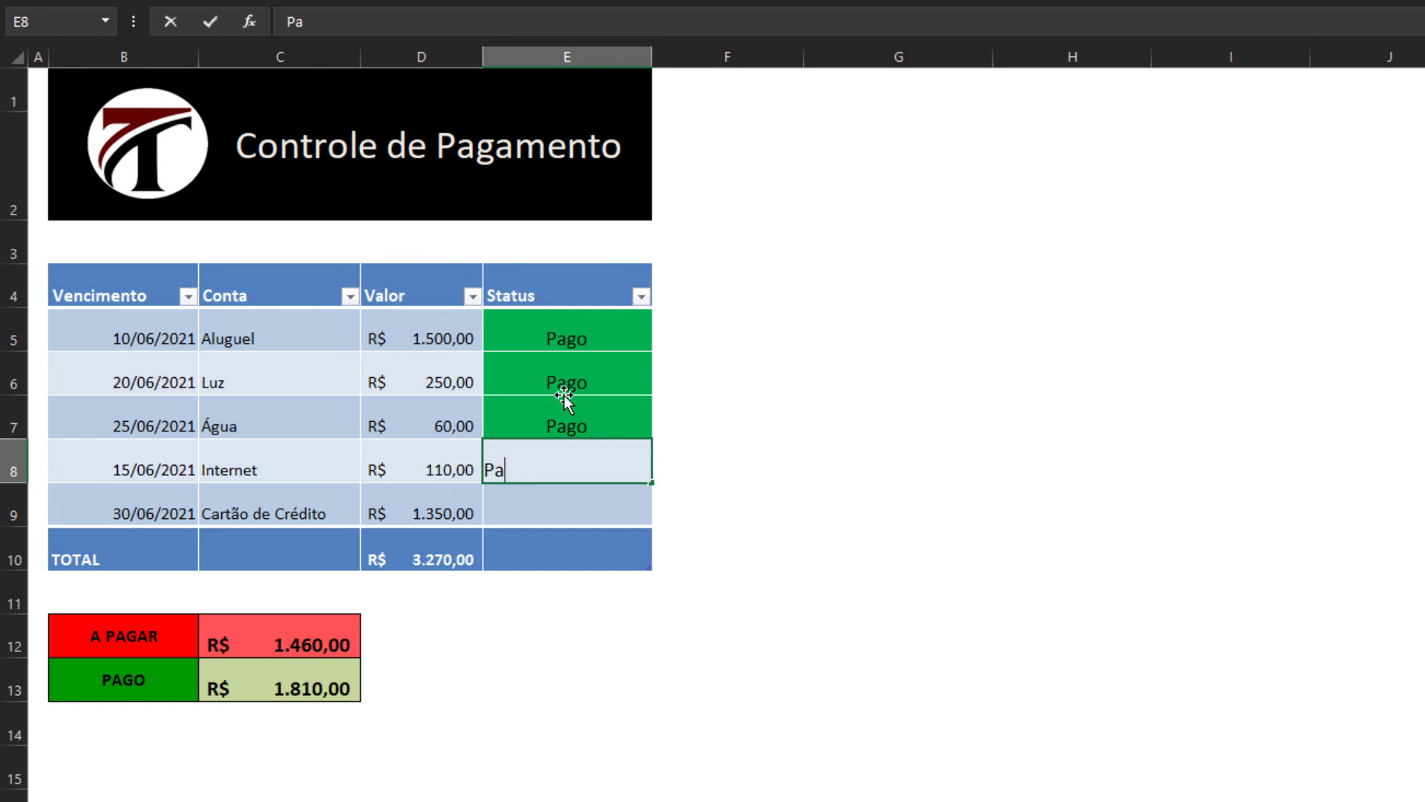
text(go)
key(Return)
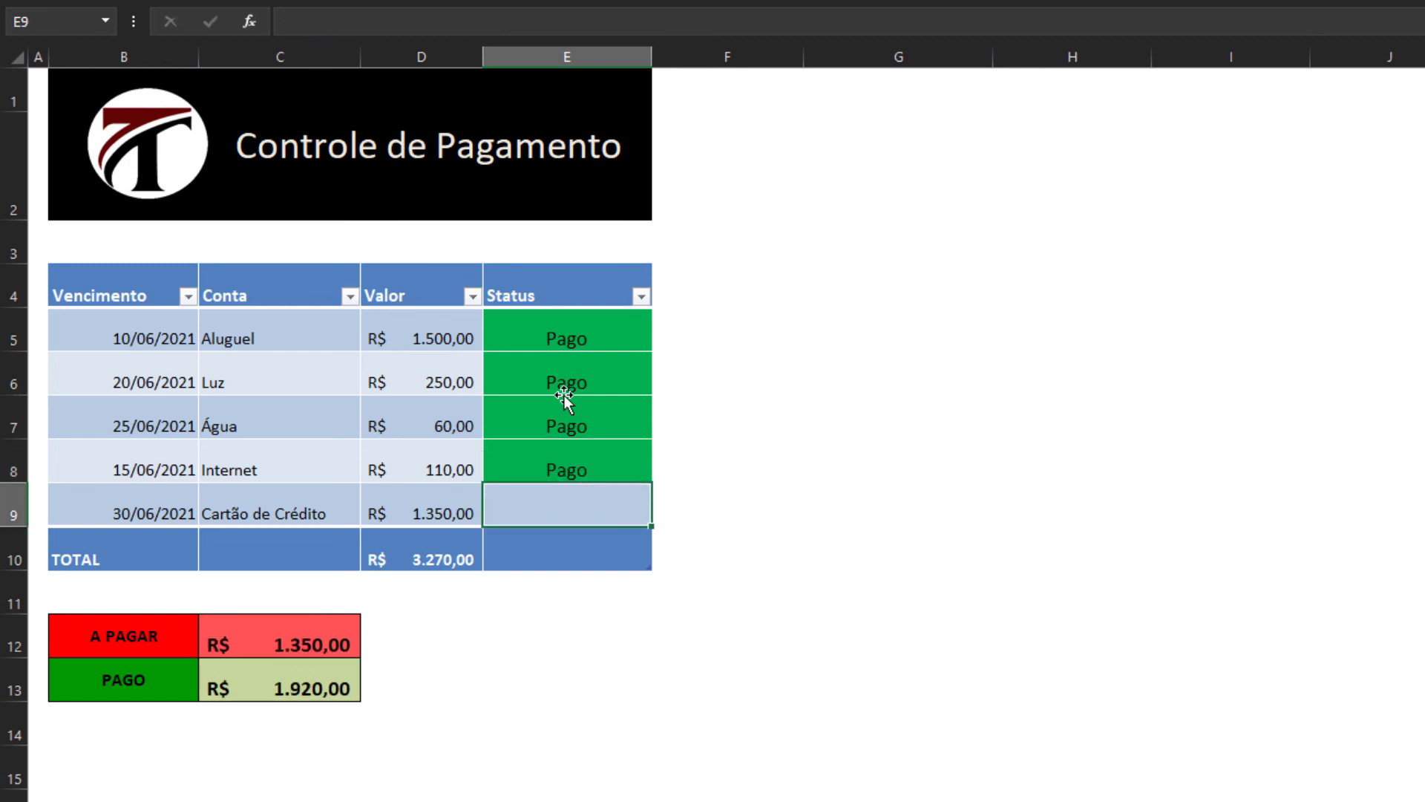